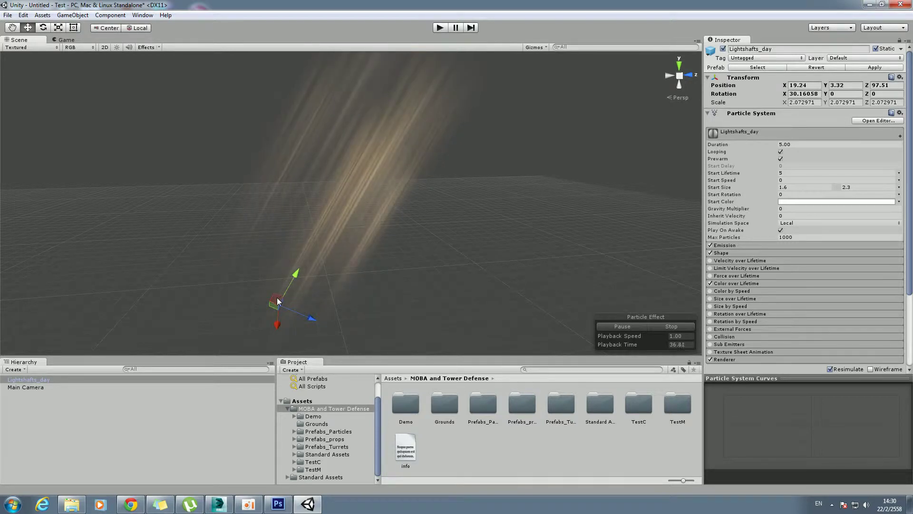
- Create a new TestLightSky folder inside the MOBA and Tower Defense folder
{"action": "left_click_drag", "start_coordinate": [278, 301], "coordinate": [285, 310]}
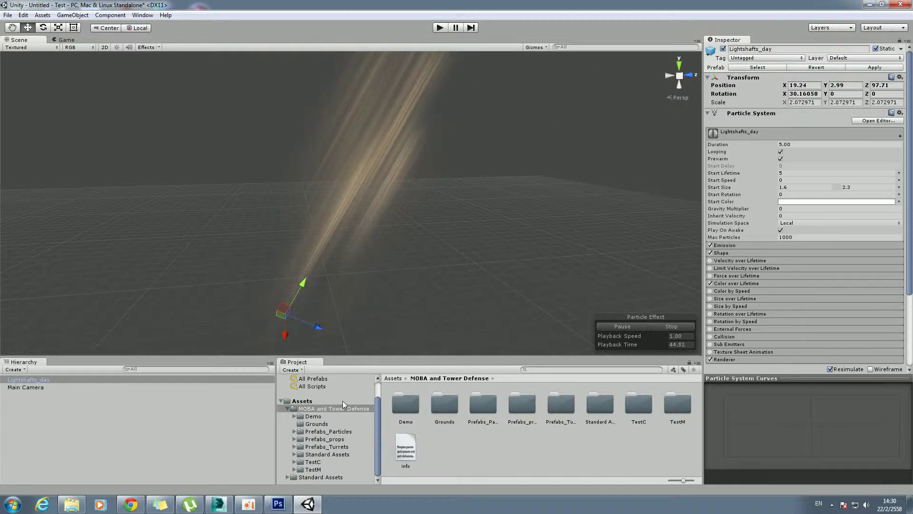
{"action": "left_click", "coordinate": [312, 408]}
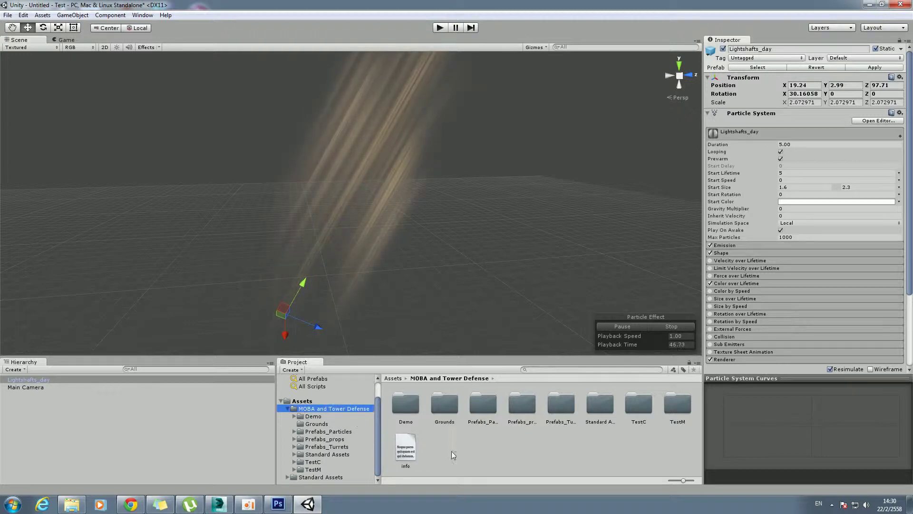
{"action": "right_click", "coordinate": [452, 454]}
{"action": "mouse_move", "coordinate": [545, 303]}
{"action": "left_click", "coordinate": [592, 303]}
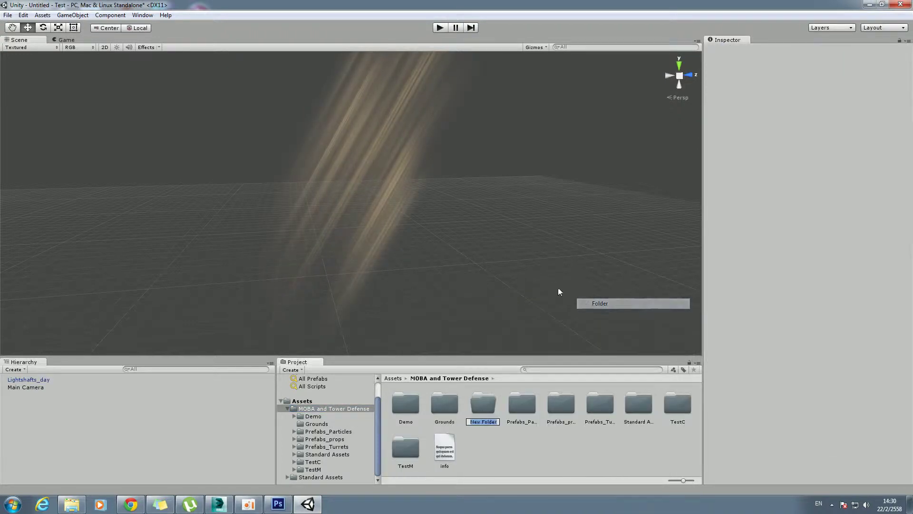
{"action": "type", "text": "TestLightSky"}
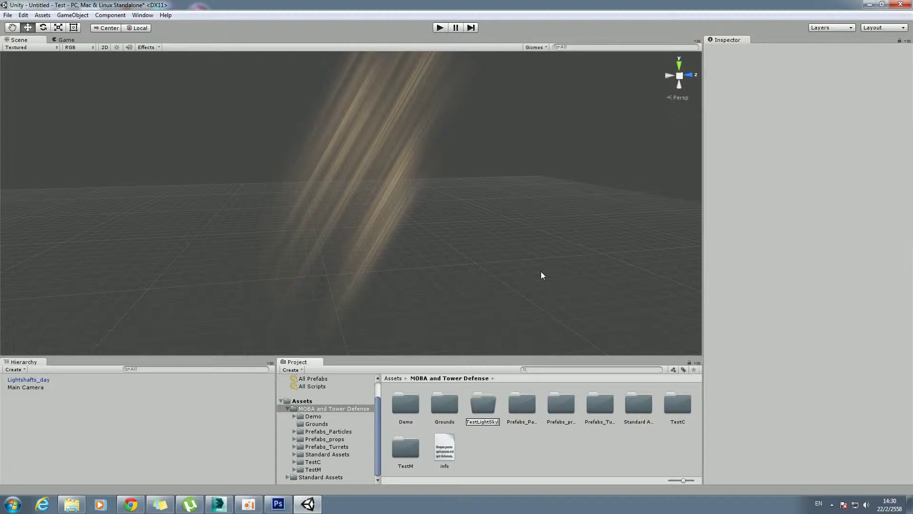
{"action": "key", "text": "Return"}
{"action": "key", "text": "Return"}
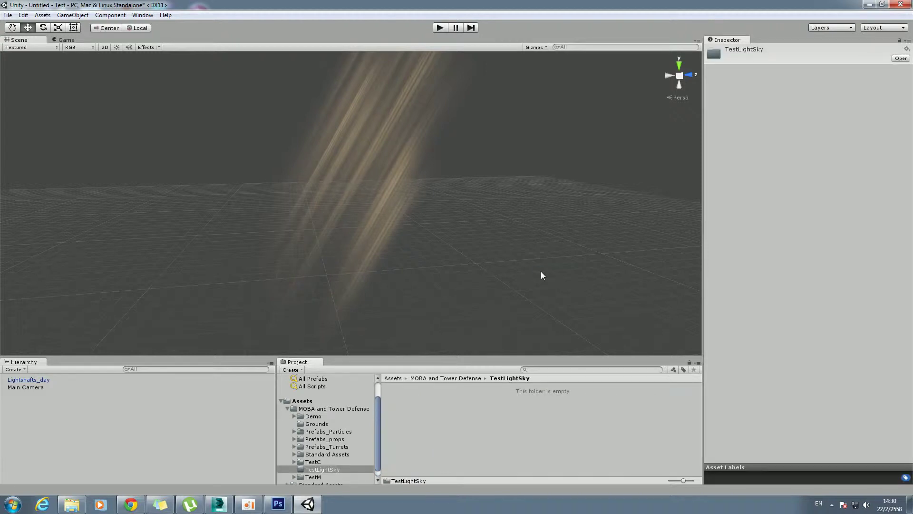
{"action": "left_click", "coordinate": [503, 409]}
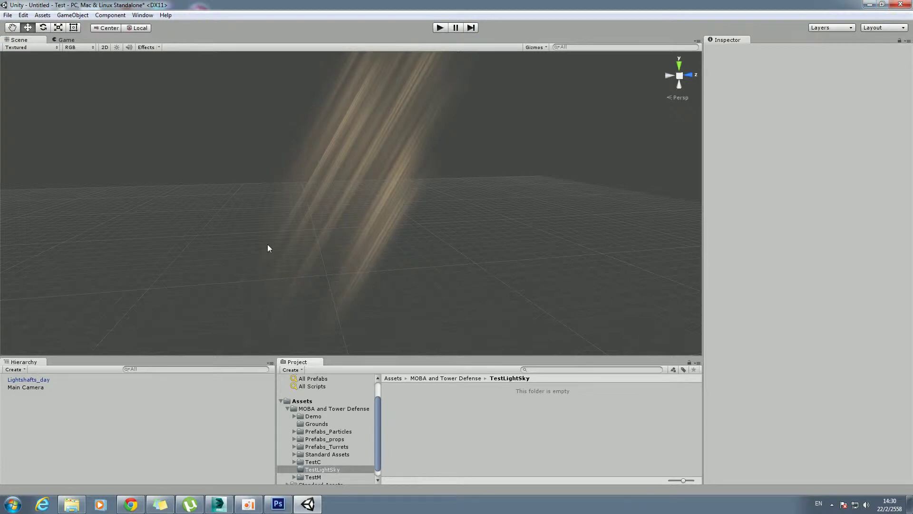
- Delete the Lightshafts_day object from the scene and minimize Unity
{"action": "left_click", "coordinate": [386, 195]}
{"action": "key", "text": "Delete"}
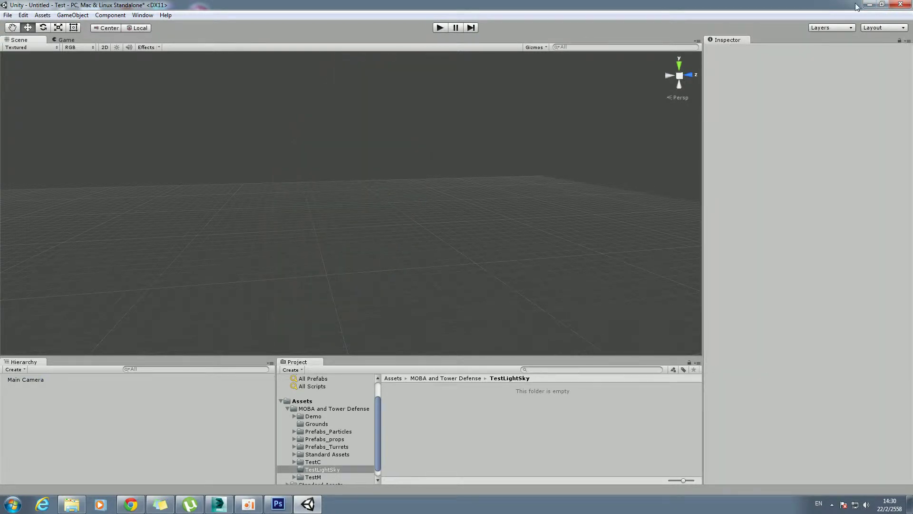
{"action": "left_click", "coordinate": [869, 4]}
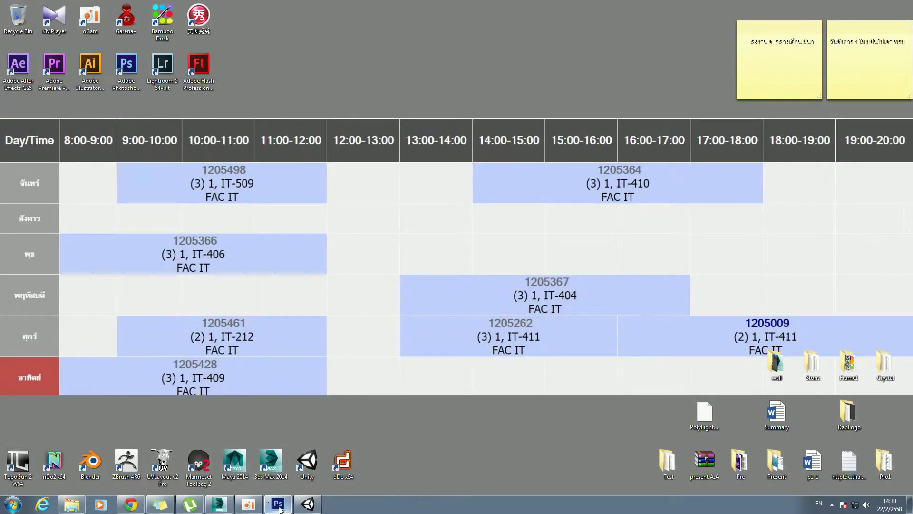
- Create a new 500×500 grayscale document in Photoshop
{"action": "left_click", "coordinate": [279, 507]}
{"action": "left_click", "coordinate": [26, 6]}
{"action": "left_click", "coordinate": [482, 133]}
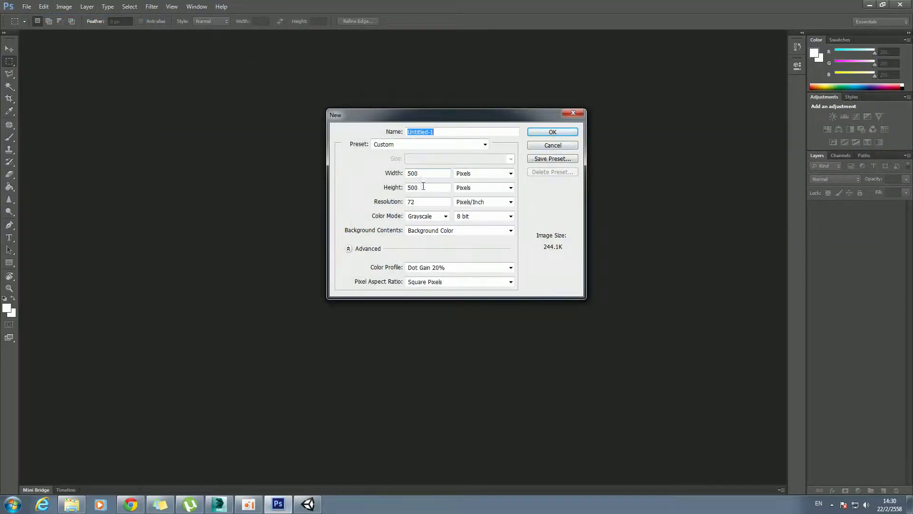
{"action": "left_click", "coordinate": [544, 137]}
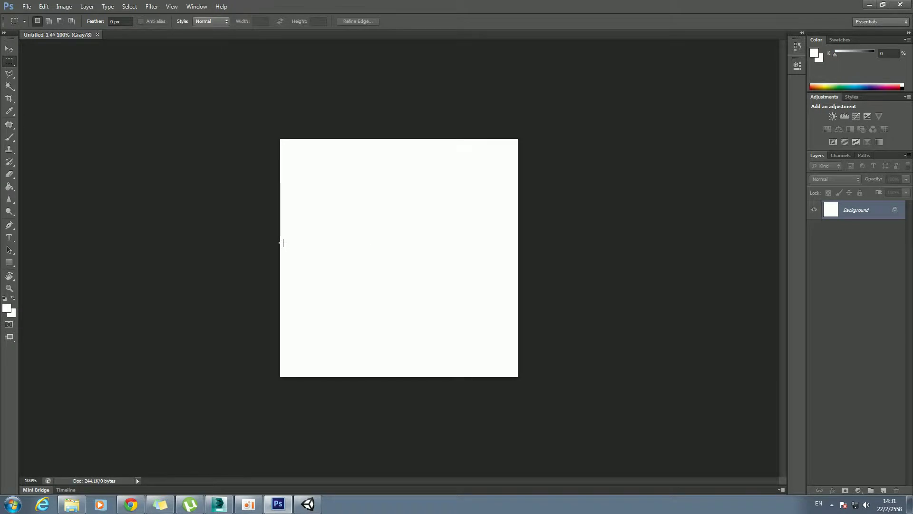
- Fill the whole canvas with black using the Paint Bucket
{"action": "key", "text": "g"}
{"action": "left_click", "coordinate": [6, 307]}
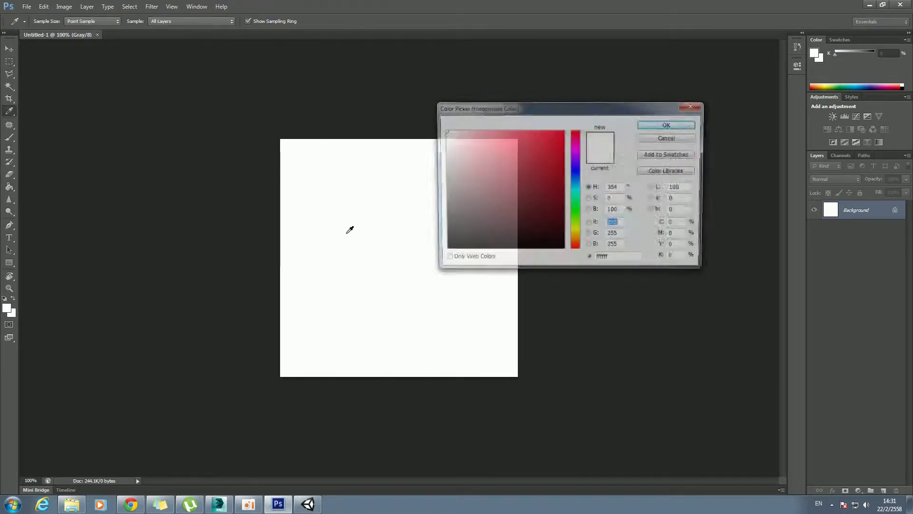
{"action": "left_click", "coordinate": [476, 250]}
{"action": "left_click", "coordinate": [668, 124]}
{"action": "left_click", "coordinate": [468, 259]}
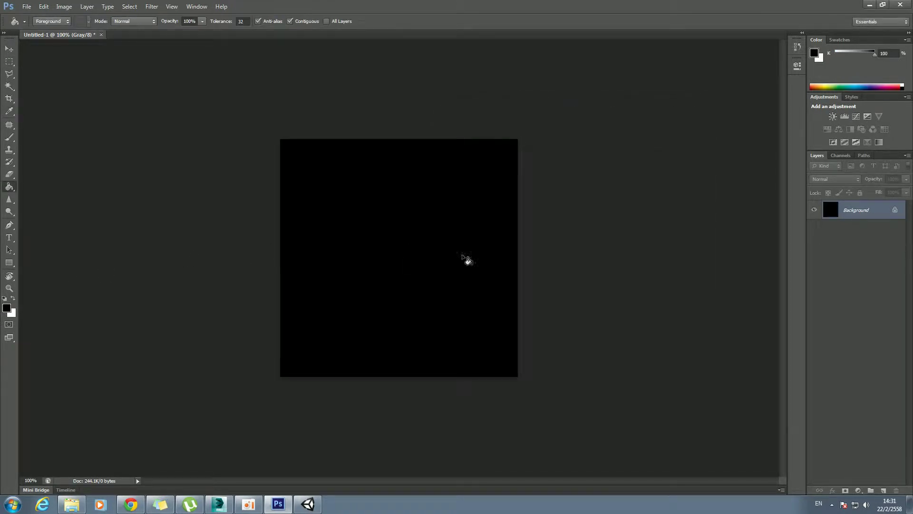
- On a new layer, paint a soft white vertical brush stroke down the canvas centre
{"action": "left_click", "coordinate": [883, 491]}
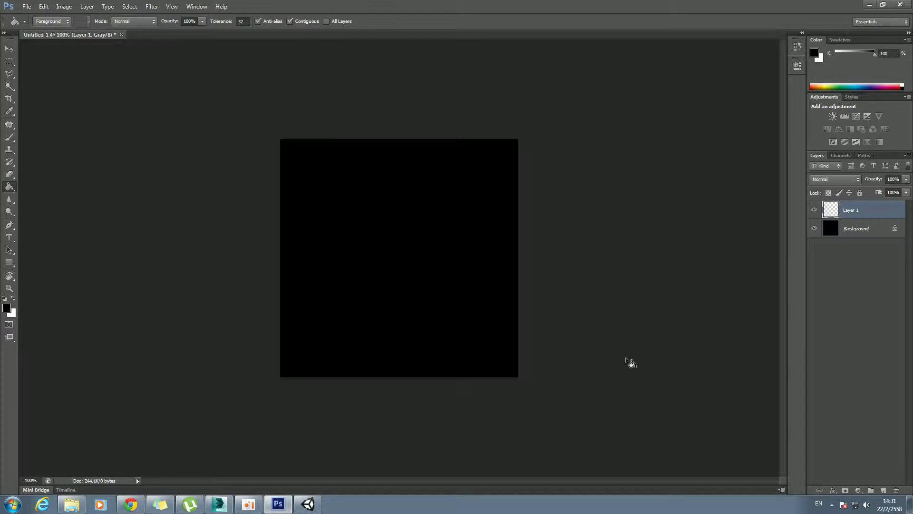
{"action": "left_click", "coordinate": [11, 137]}
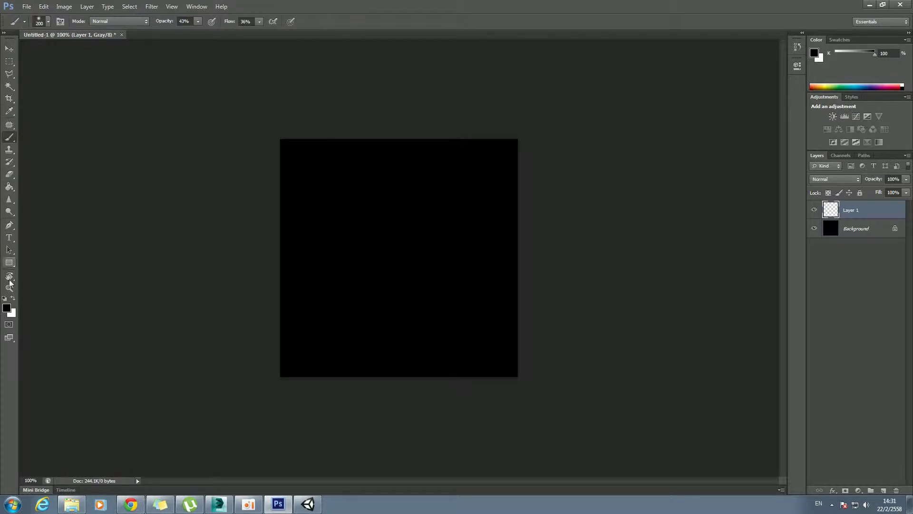
{"action": "left_click", "coordinate": [6, 308]}
{"action": "left_click", "coordinate": [444, 130]}
{"action": "left_click", "coordinate": [651, 125]}
{"action": "left_click_drag", "start_coordinate": [362, 198], "coordinate": [363, 256]}
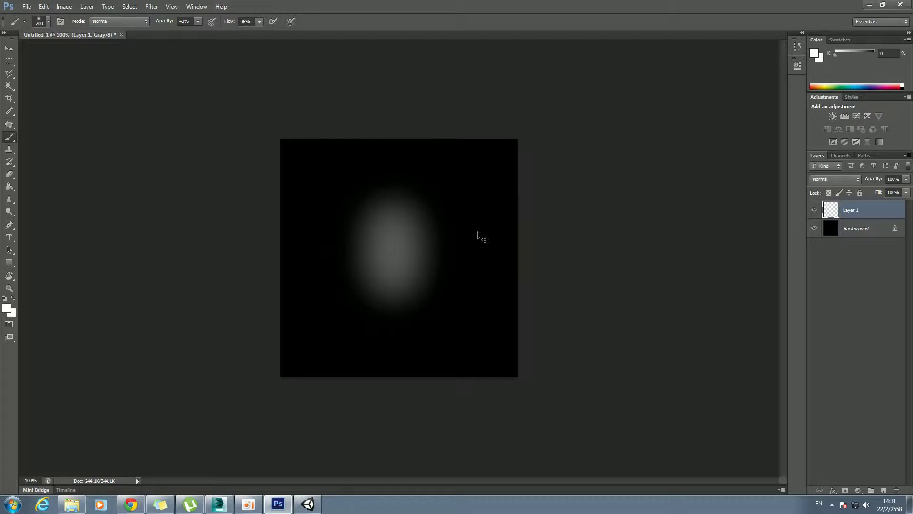
{"action": "key", "text": "ctrl+t"}
- Squeeze the stroke into a thin tall strip and place it near the left edge
{"action": "left_click_drag", "start_coordinate": [468, 250], "coordinate": [328, 250]}
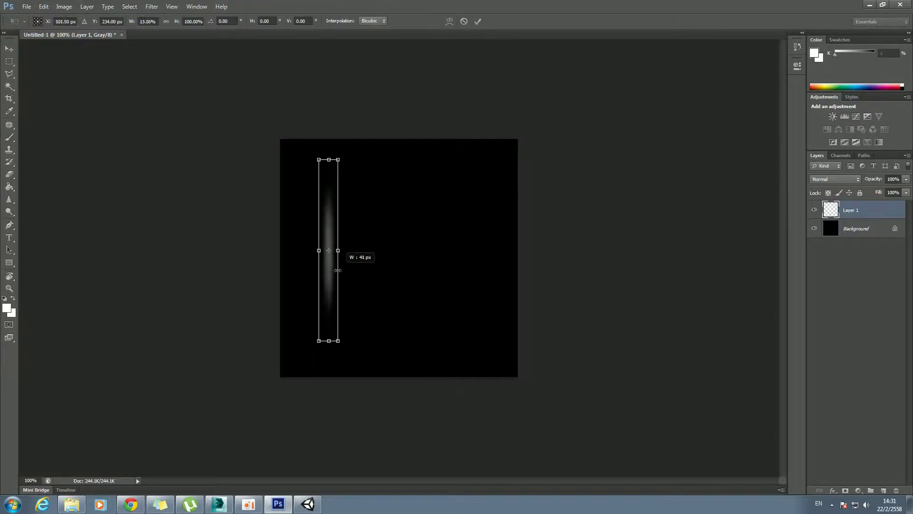
{"action": "left_click_drag", "start_coordinate": [323, 157], "coordinate": [323, 128]}
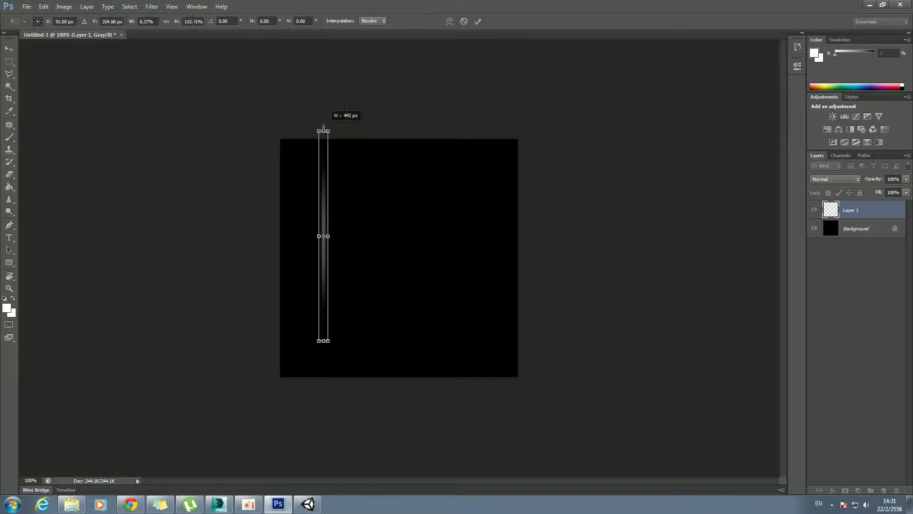
{"action": "left_click_drag", "start_coordinate": [324, 344], "coordinate": [325, 354]}
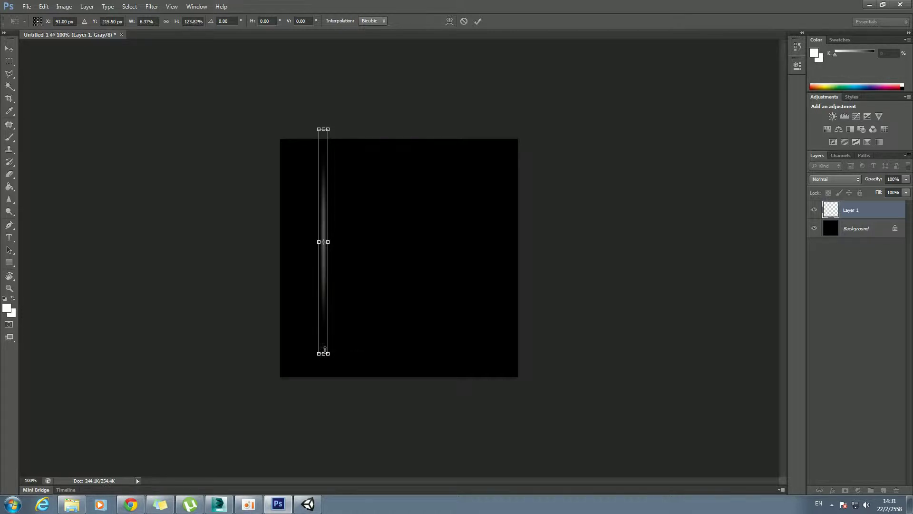
{"action": "left_click_drag", "start_coordinate": [322, 286], "coordinate": [312, 281]}
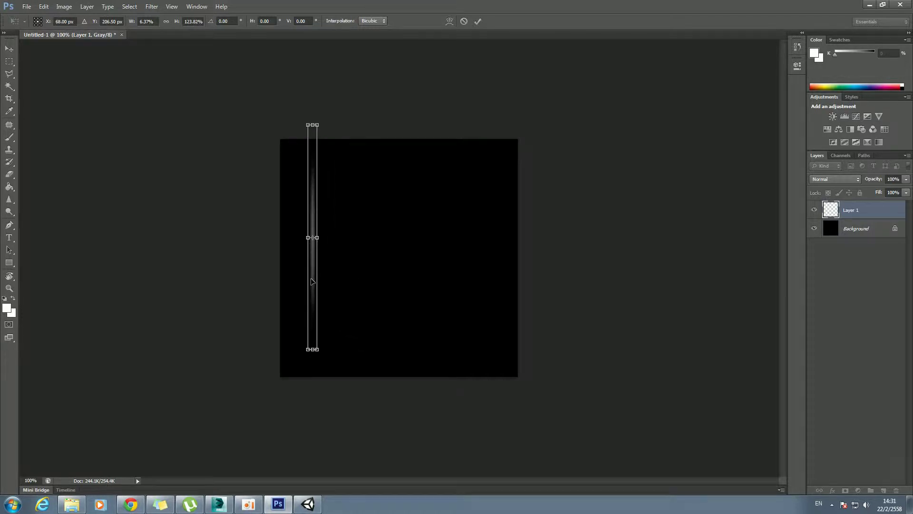
{"action": "key", "text": "Return"}
- Duplicate the streak slightly to the right and stretch the copy taller
{"action": "key", "text": "b"}
{"action": "key", "text": "v"}
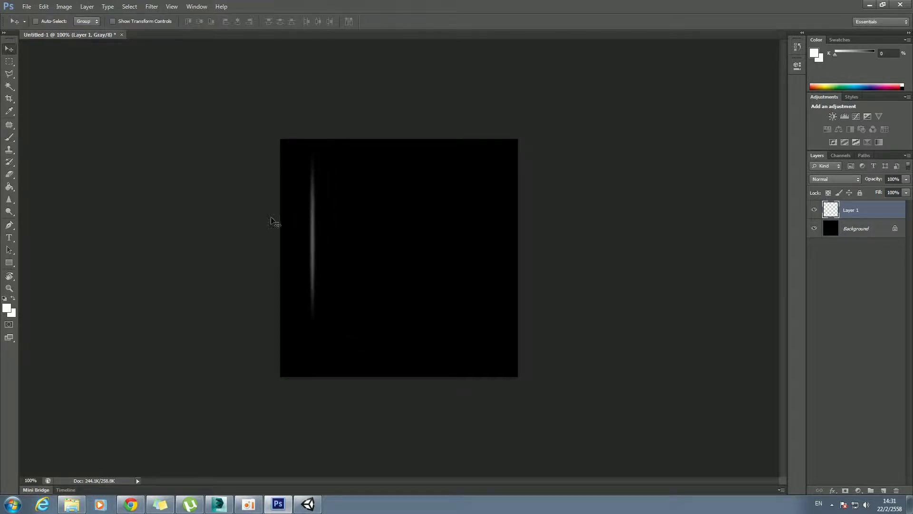
{"action": "mouse_move", "coordinate": [312, 233]}
{"action": "left_mouse_down", "text": "alt"}
{"action": "mouse_move", "coordinate": [331, 239]}
{"action": "mouse_move", "coordinate": [322, 238]}
{"action": "left_mouse_up", "text": "alt"}
{"action": "key", "text": "ctrl+t"}
{"action": "left_click_drag", "start_coordinate": [321, 125], "coordinate": [321, 115]}
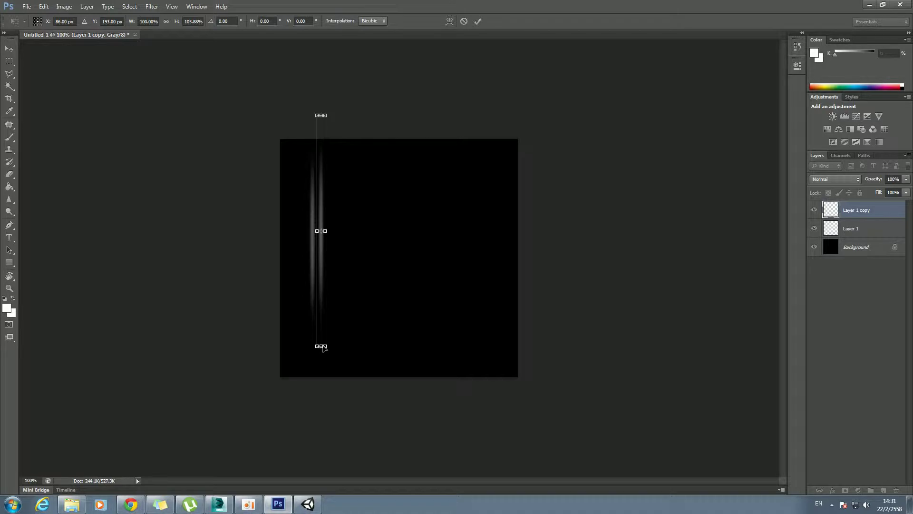
{"action": "left_click_drag", "start_coordinate": [321, 346], "coordinate": [322, 361]}
{"action": "key", "text": "Return"}
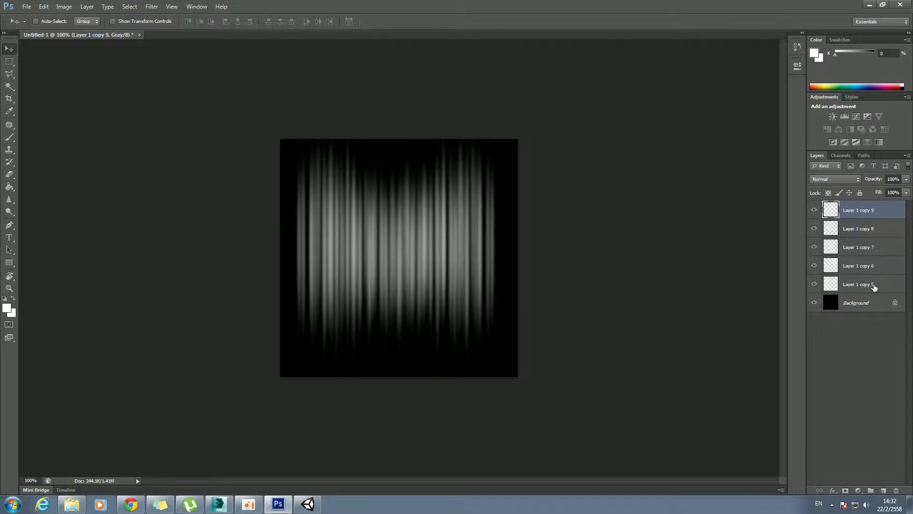
- Merge the streak layers copy 5 through copy 9 into a single layer
{"action": "left_click", "coordinate": [872, 285], "text": "shift"}
{"action": "key", "text": "ctrl+e"}
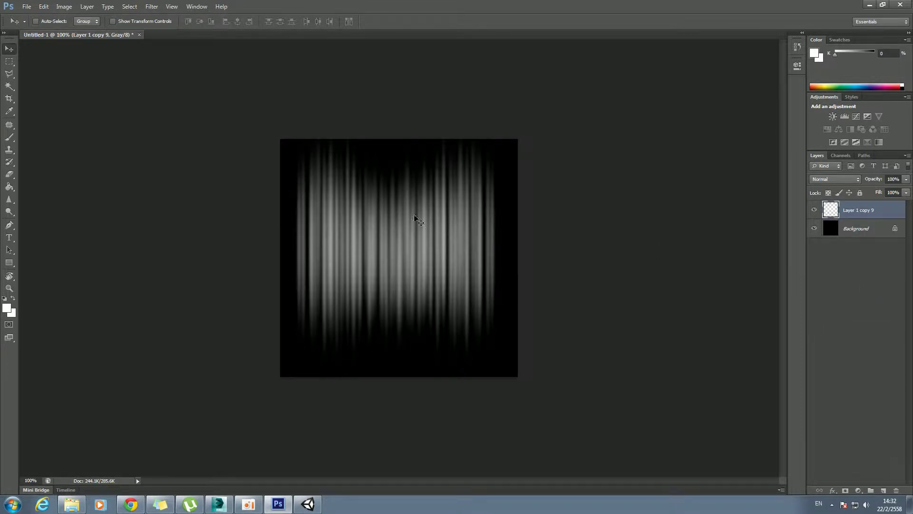
{"action": "left_click", "coordinate": [26, 7]}
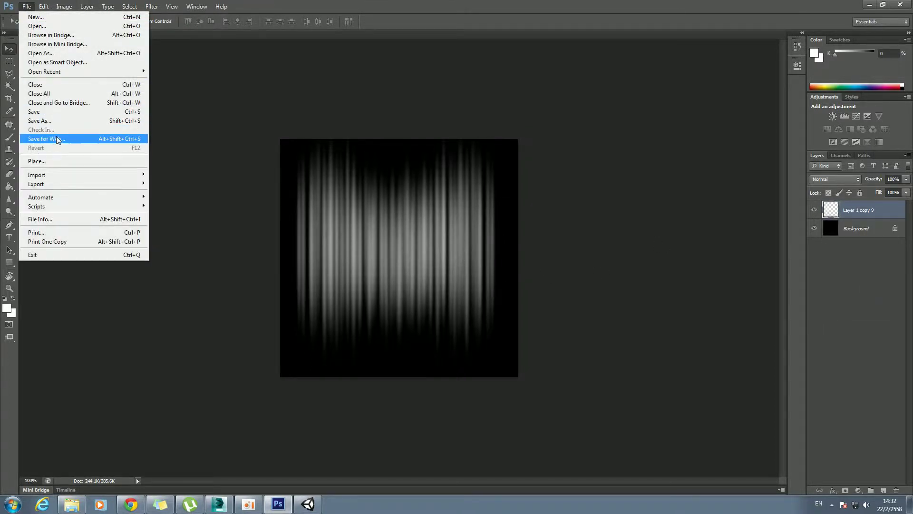
- Save the image to the desktop as Lightsky.tif, close Photoshop, and reposition the file icon
{"action": "left_click", "coordinate": [58, 120]}
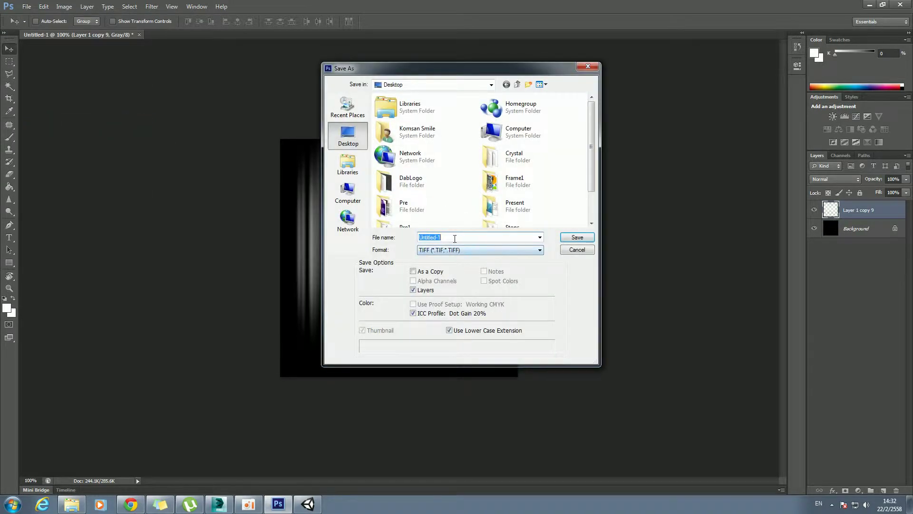
{"action": "type", "text": "Lig"}
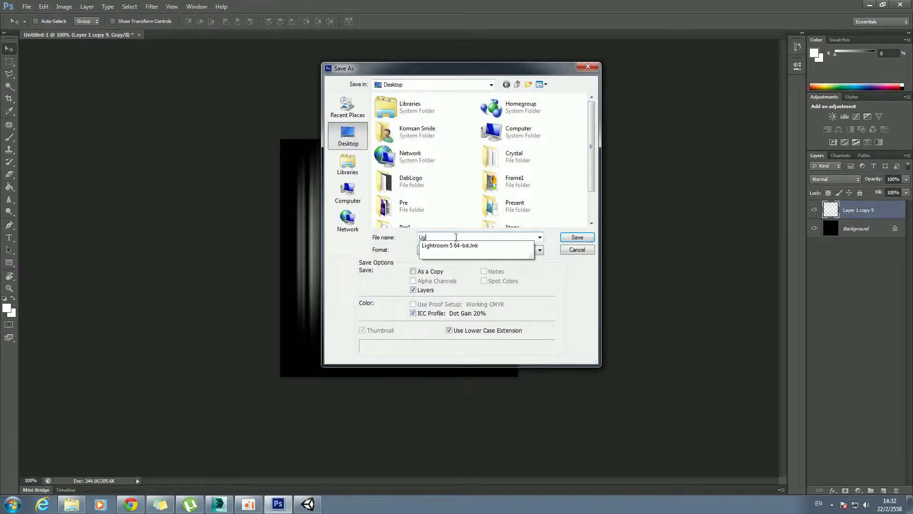
{"action": "type", "text": "htsky"}
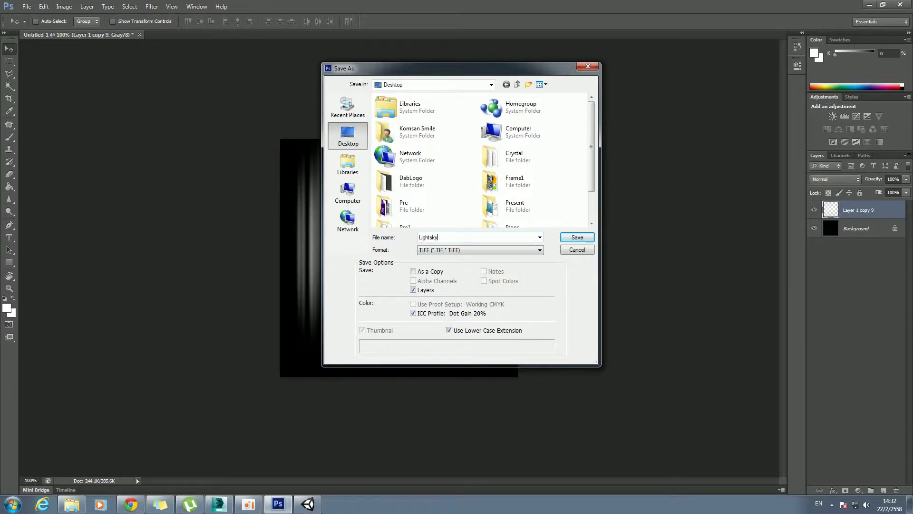
{"action": "key", "text": "Return"}
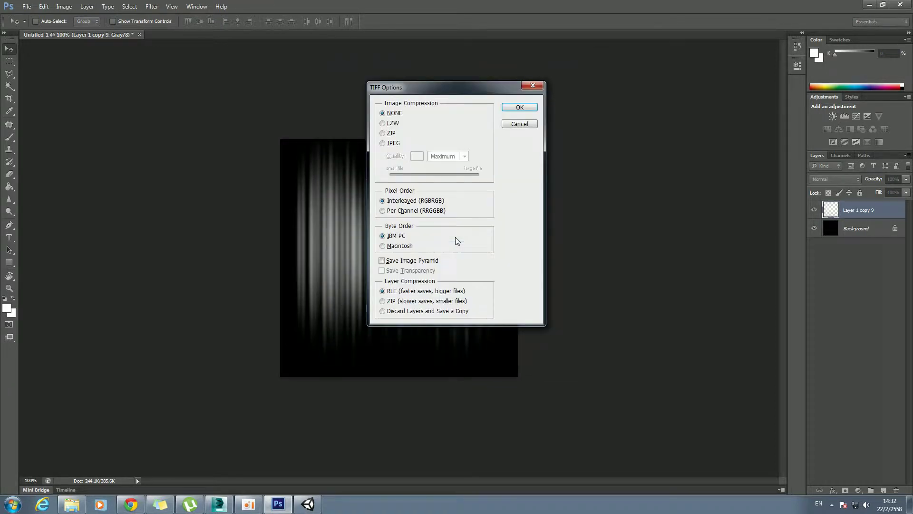
{"action": "left_click", "coordinate": [521, 108]}
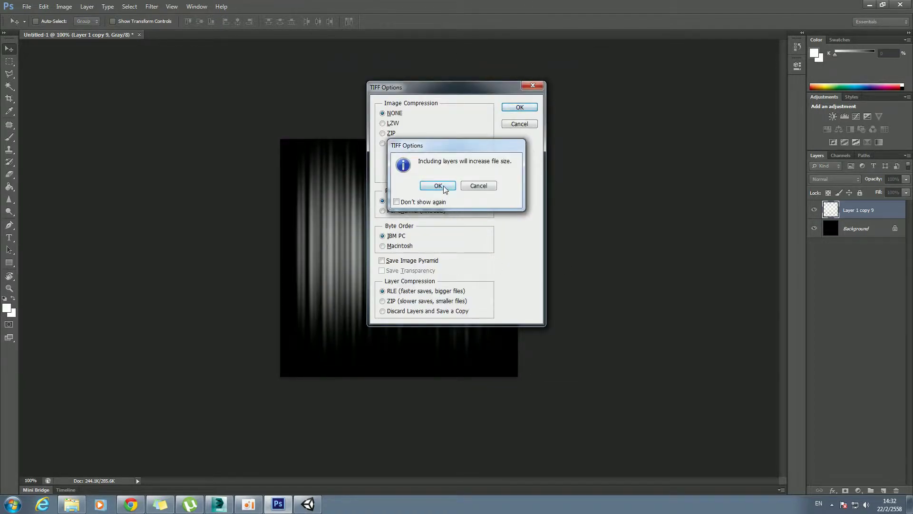
{"action": "left_click", "coordinate": [444, 189]}
{"action": "left_click", "coordinate": [901, 5]}
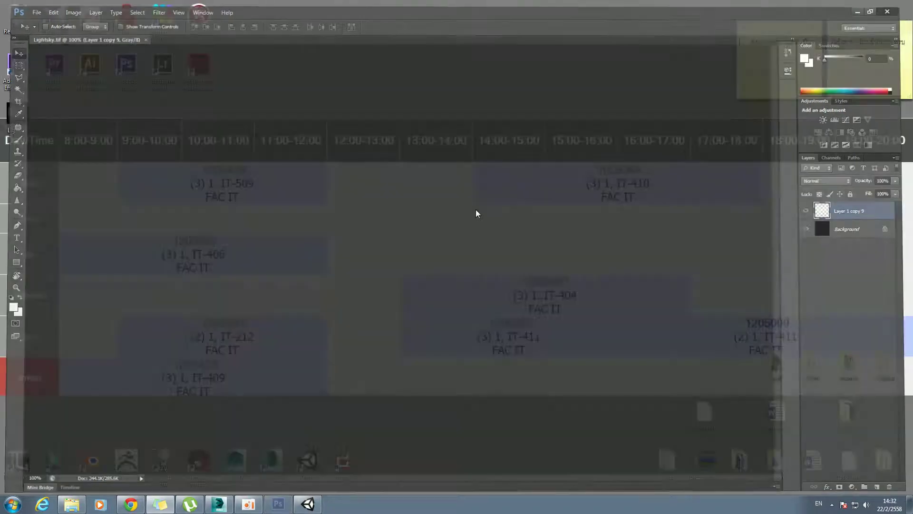
{"action": "left_click_drag", "start_coordinate": [17, 114], "coordinate": [733, 418]}
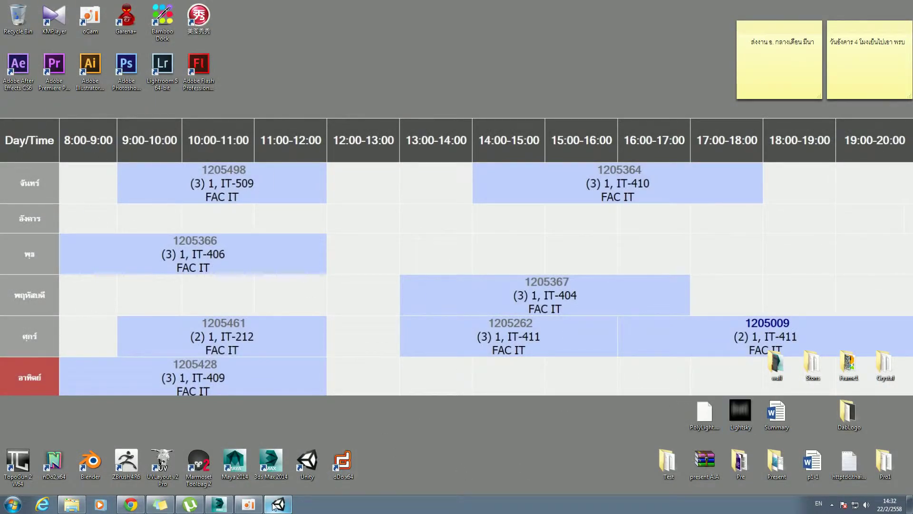
- Load Lightsky.tif as the material's diffuse bitmap and apply it to the crossed Plane002 panels
{"action": "left_click", "coordinate": [218, 504]}
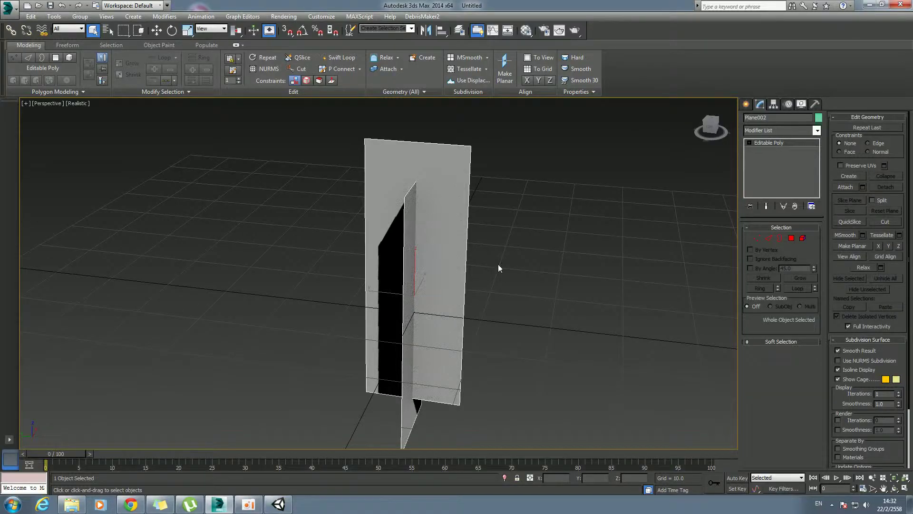
{"action": "mouse_move", "coordinate": [578, 286]}
{"action": "middle_mouse_down", "text": "alt"}
{"action": "mouse_move", "coordinate": [541, 268]}
{"action": "mouse_move", "coordinate": [451, 274]}
{"action": "mouse_move", "coordinate": [473, 255]}
{"action": "mouse_move", "coordinate": [516, 252]}
{"action": "middle_mouse_up", "text": "alt"}
{"action": "key", "text": "m"}
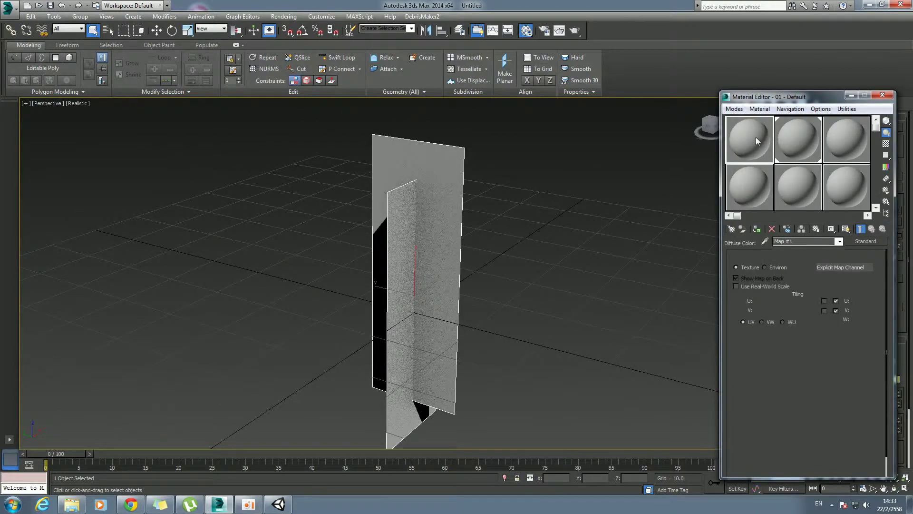
{"action": "left_click", "coordinate": [821, 372]}
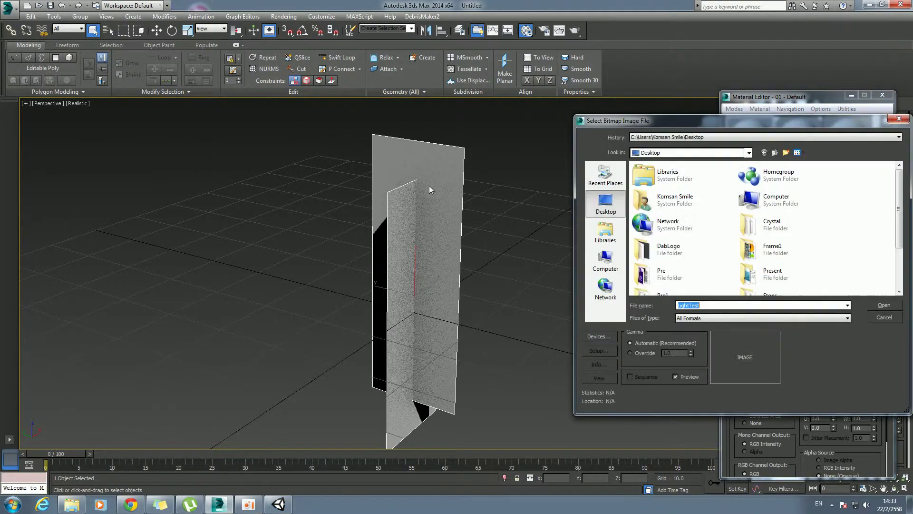
{"action": "left_click", "coordinate": [772, 272]}
{"action": "scroll", "coordinate": [773, 272], "scroll_direction": "down", "scroll_amount": 1}
{"action": "double_click", "coordinate": [668, 284]}
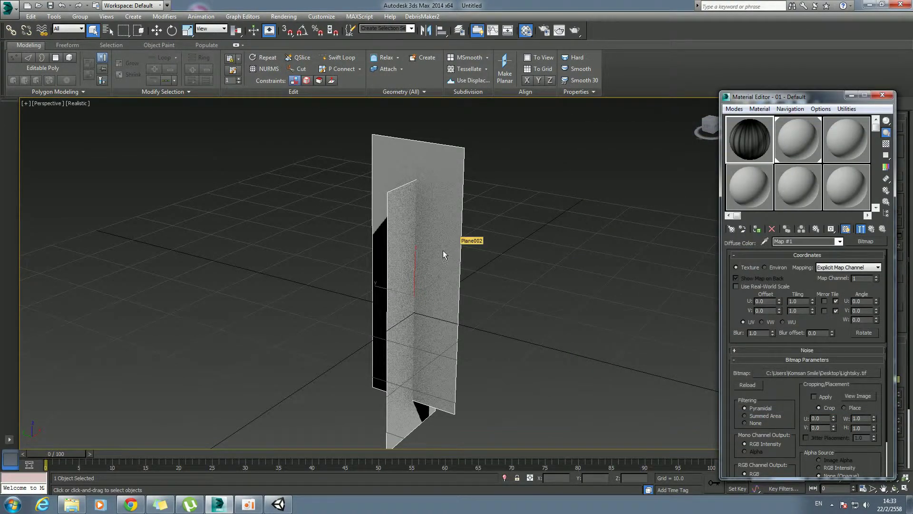
{"action": "left_click_drag", "start_coordinate": [748, 171], "coordinate": [443, 251]}
{"action": "left_click", "coordinate": [882, 95]}
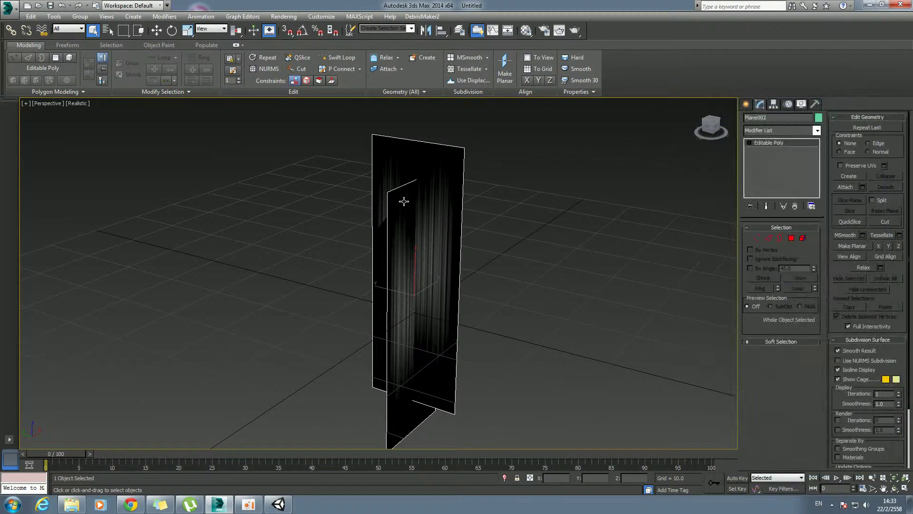
- Export the scene to the desktop as PolyLight.FBX, replacing the existing file
{"action": "left_click", "coordinate": [10, 7]}
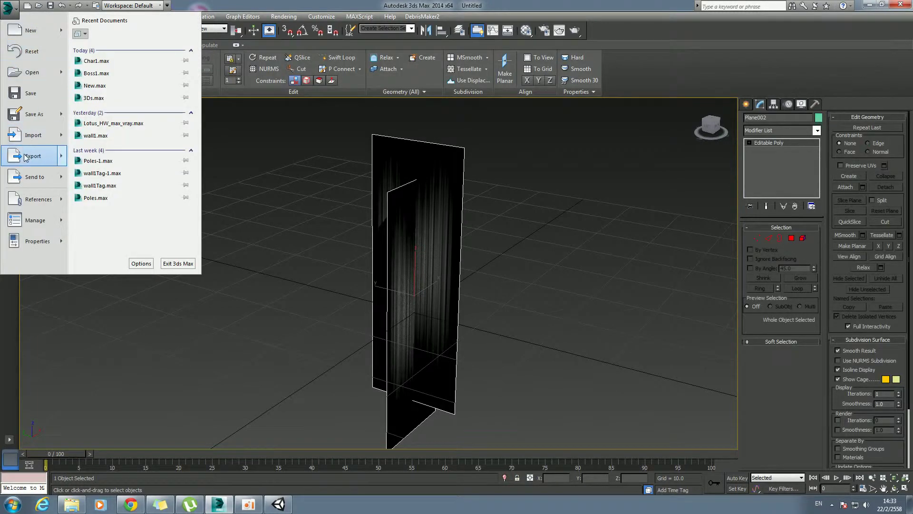
{"action": "left_click", "coordinate": [21, 155]}
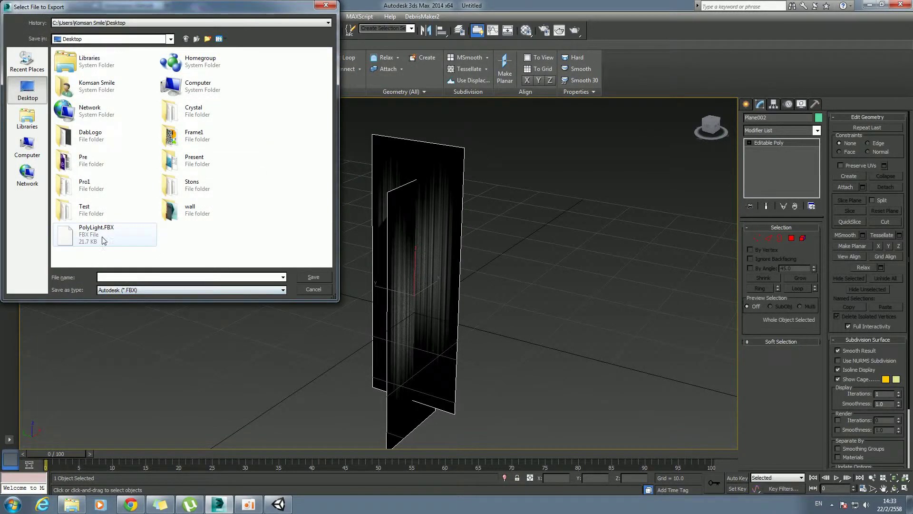
{"action": "left_click", "coordinate": [90, 235]}
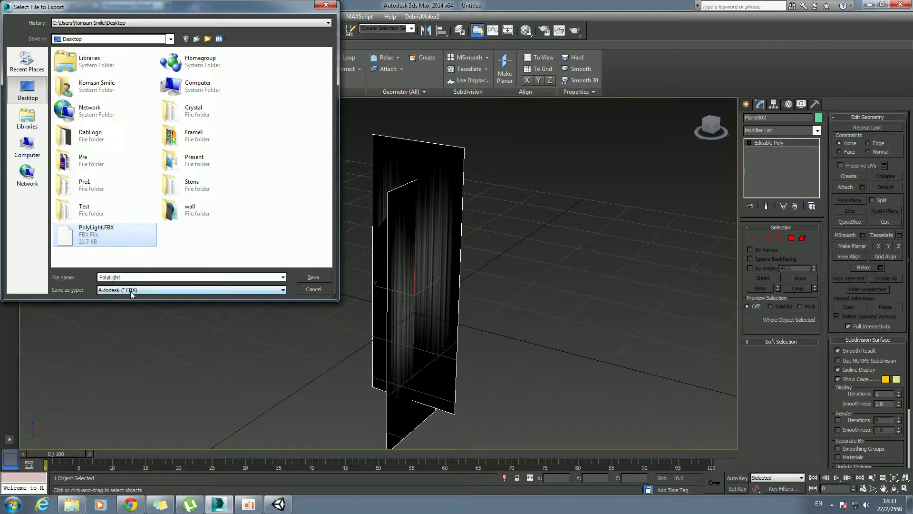
{"action": "left_click", "coordinate": [313, 276]}
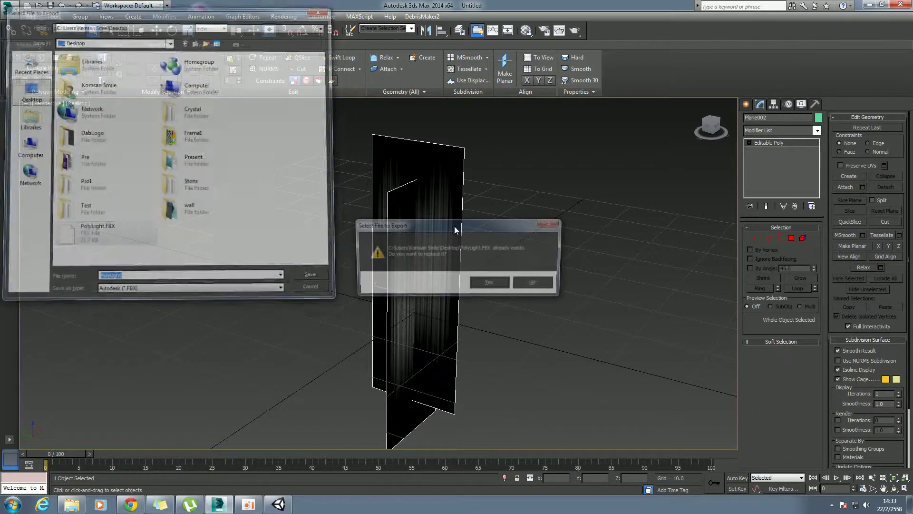
{"action": "left_click", "coordinate": [502, 285]}
{"action": "left_click", "coordinate": [523, 374]}
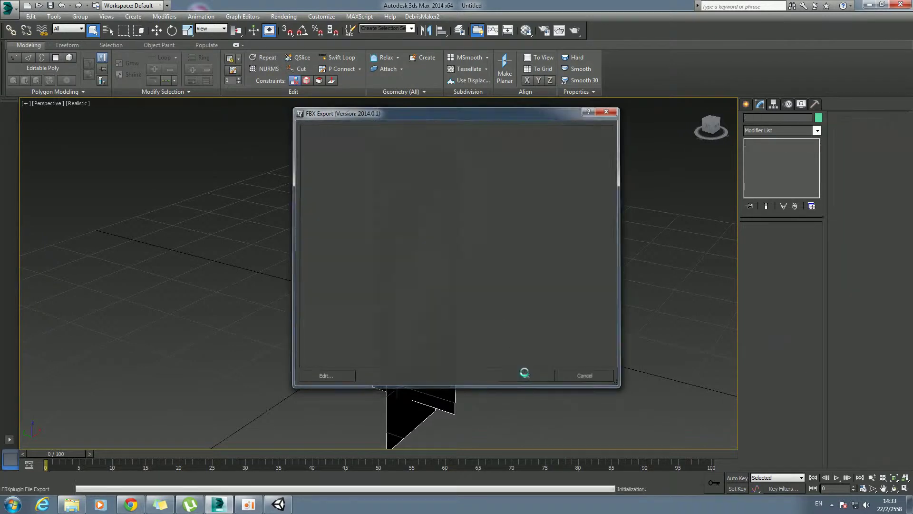
- Minimize 3ds Max and select the PolyLight and Lightsky files on the desktop
{"action": "left_click", "coordinate": [869, 5]}
{"action": "left_click_drag", "start_coordinate": [657, 367], "coordinate": [738, 427]}
{"action": "left_click_drag", "start_coordinate": [686, 375], "coordinate": [743, 422]}
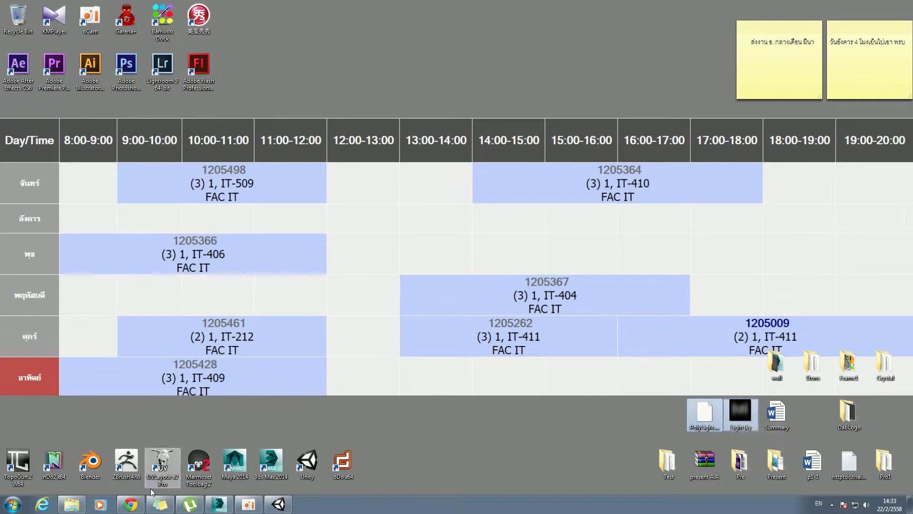
- Copy PolyLight and Lightsky into Assets/MOBA and Tower Defense/TestLightSky using Explorer
{"action": "left_click", "coordinate": [80, 508]}
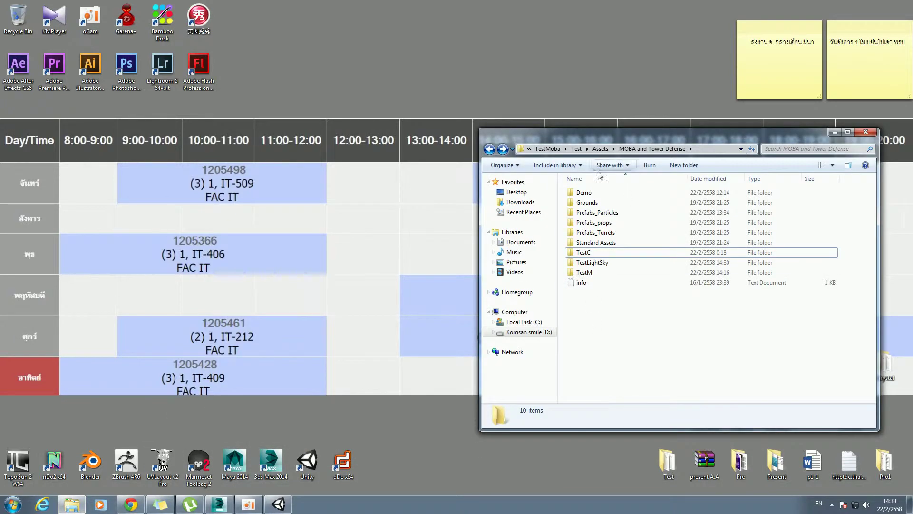
{"action": "double_click", "coordinate": [595, 262]}
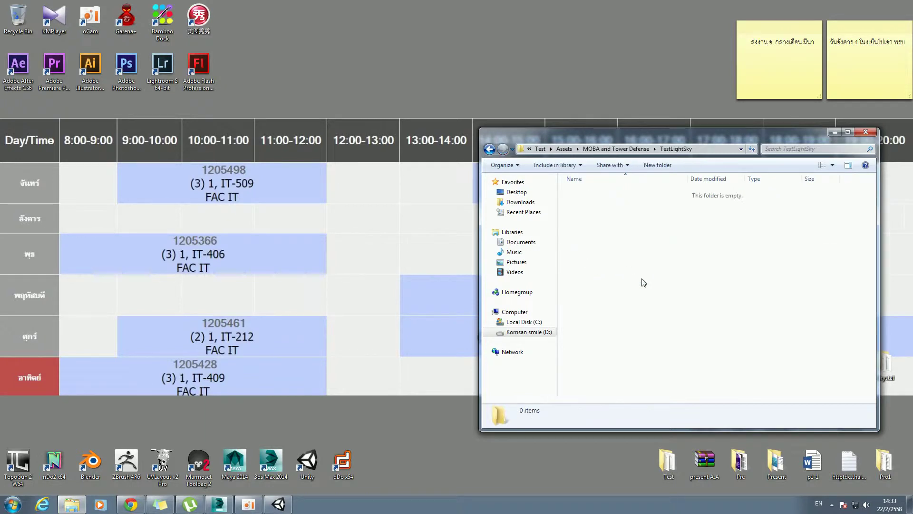
{"action": "left_click", "coordinate": [835, 132]}
- Launch Unity and select the imported Lightsky texture in TestLightSky
{"action": "double_click", "coordinate": [314, 465]}
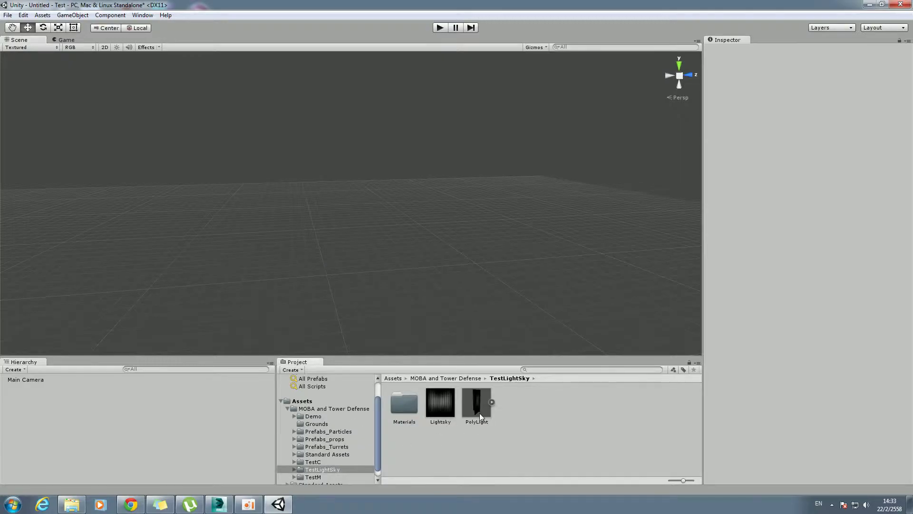
{"action": "left_click", "coordinate": [477, 404]}
{"action": "left_click", "coordinate": [539, 427]}
- Inspect the imported assets, including the Materials folder, in TestLightSky
{"action": "left_click", "coordinate": [442, 402]}
{"action": "left_click", "coordinate": [512, 441]}
{"action": "double_click", "coordinate": [408, 406]}
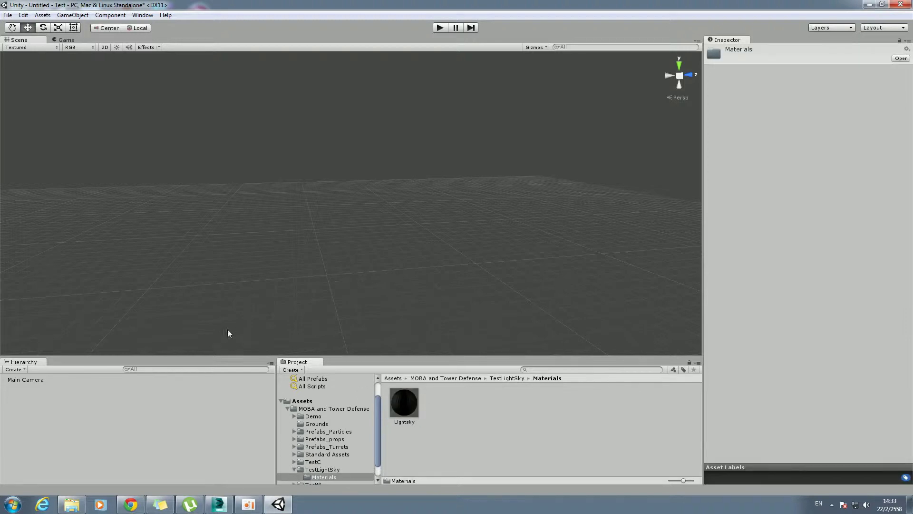
{"action": "left_click", "coordinate": [499, 378]}
- Create an empty prefab named Sky in the TestLightSky folder
{"action": "right_click", "coordinate": [518, 429]}
{"action": "mouse_move", "coordinate": [608, 282]}
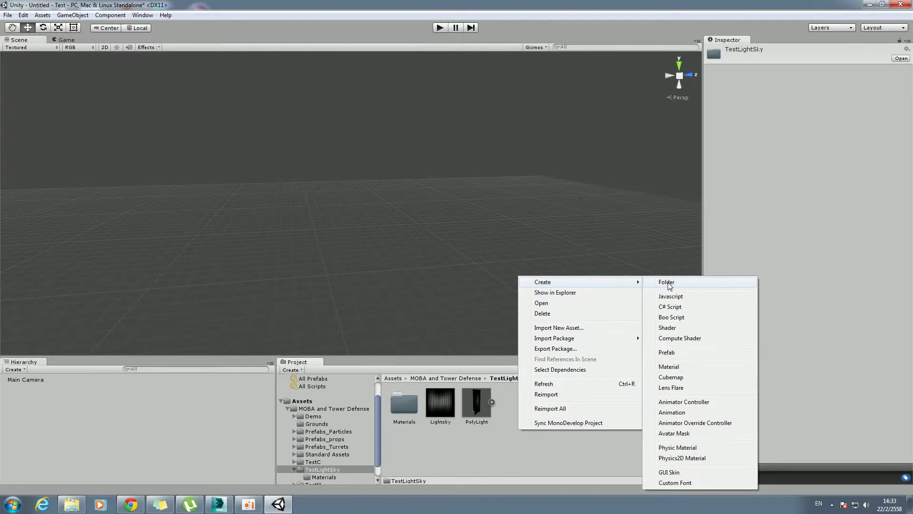
{"action": "left_click", "coordinate": [681, 352]}
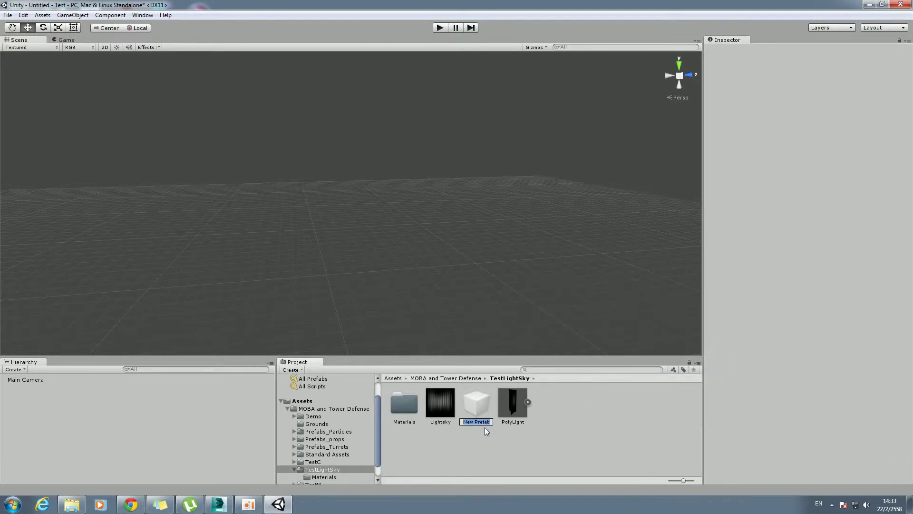
{"action": "type", "text": "Sky"}
{"action": "key", "text": "Return"}
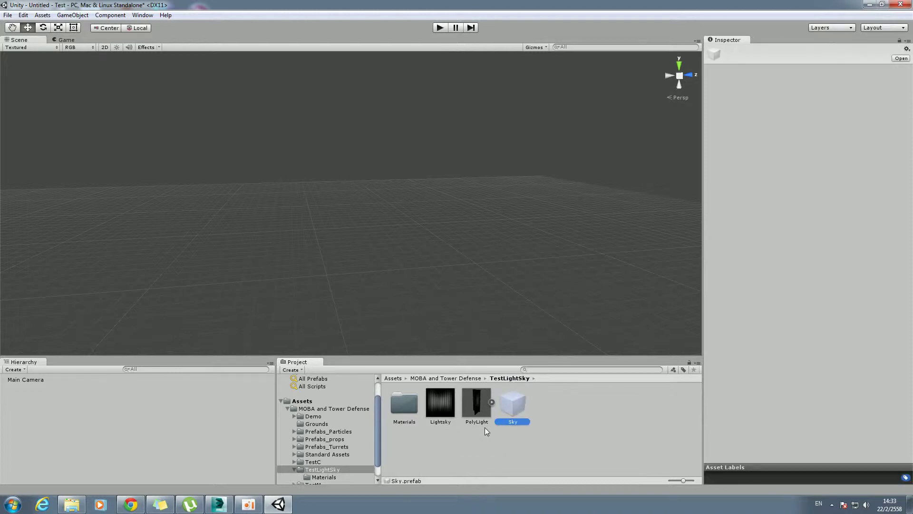
- Add a cube to the scene and drag it into the Project panel
{"action": "left_click", "coordinate": [72, 15]}
{"action": "mouse_move", "coordinate": [106, 46]}
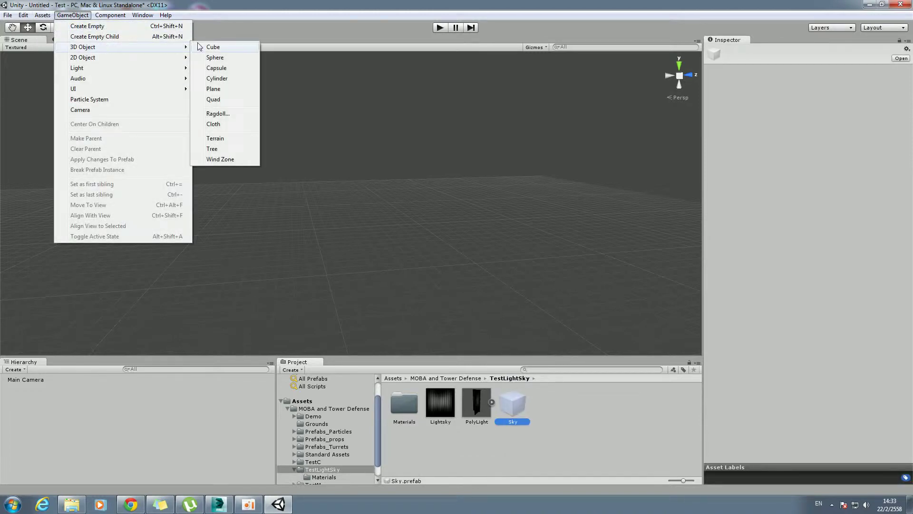
{"action": "left_click", "coordinate": [208, 47]}
{"action": "left_click", "coordinate": [438, 236]}
{"action": "left_click", "coordinate": [353, 197]}
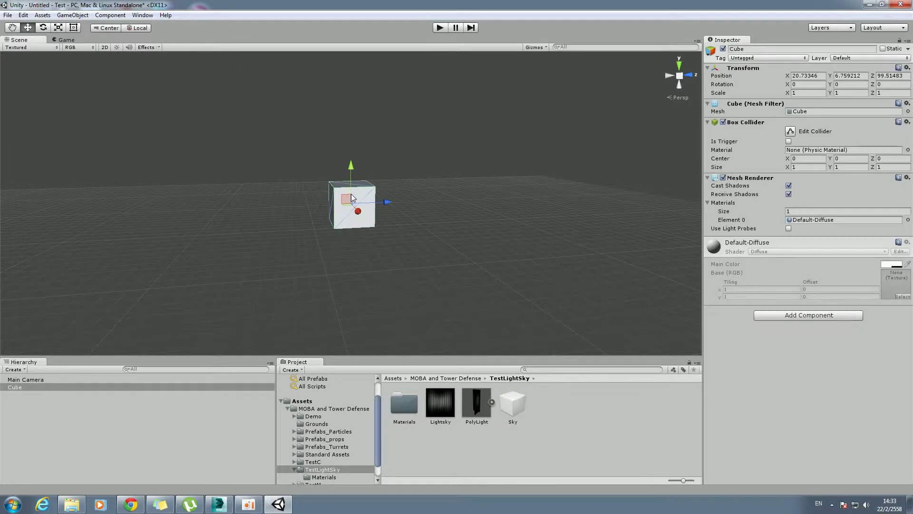
{"action": "left_click_drag", "start_coordinate": [14, 387], "coordinate": [566, 433]}
- Delete the extra Cube prefab asset, keeping the Sky prefab
{"action": "left_click", "coordinate": [549, 434]}
{"action": "left_click", "coordinate": [440, 407]}
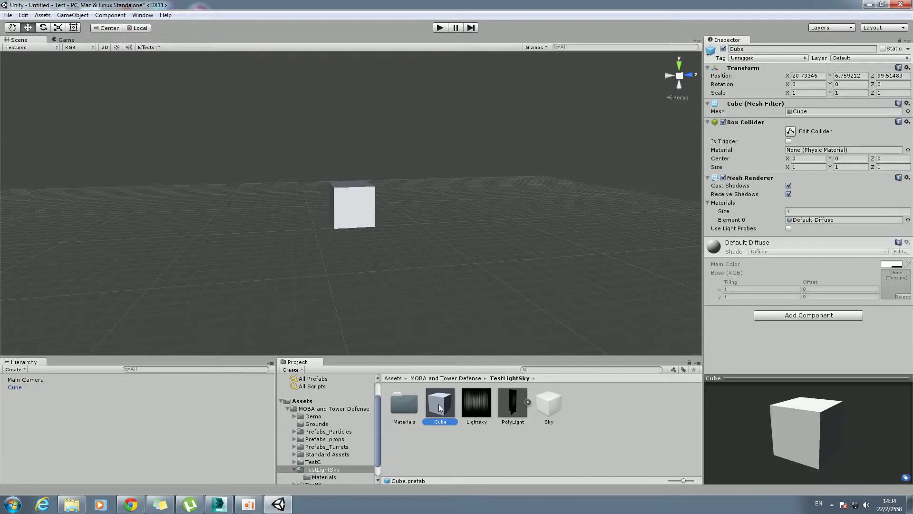
{"action": "left_click", "coordinate": [550, 405]}
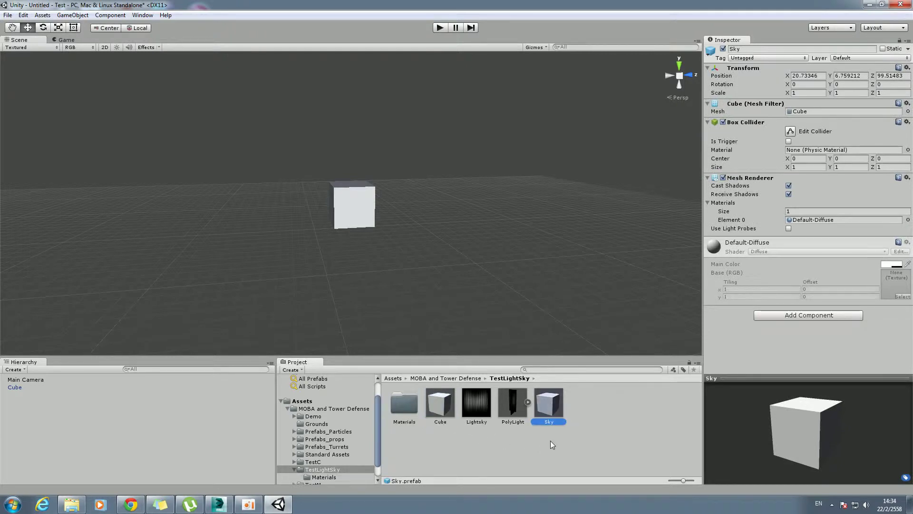
{"action": "left_click", "coordinate": [549, 441]}
{"action": "left_click", "coordinate": [447, 407]}
{"action": "key", "text": "Delete"}
{"action": "key", "text": "Return"}
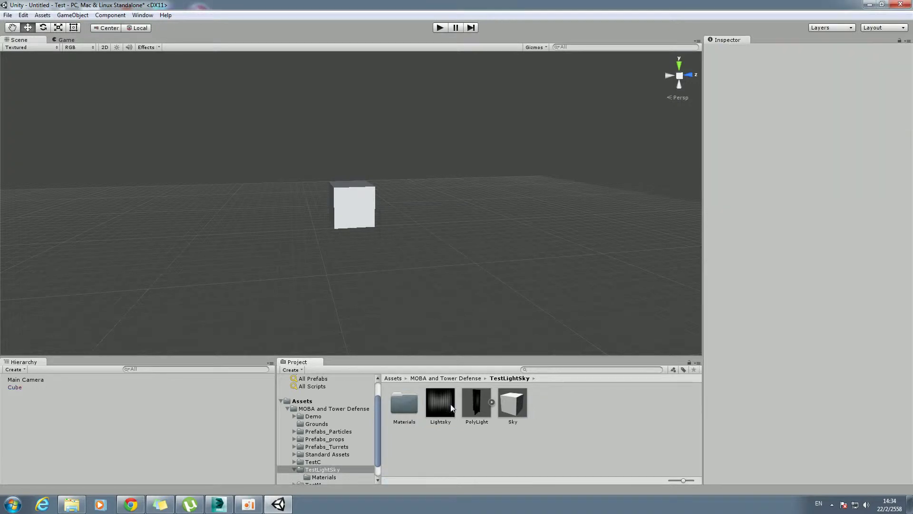
{"action": "left_click", "coordinate": [513, 404]}
- Remove the Mesh Renderer, Box Collider and Mesh Filter components from the Sky prefab
{"action": "right_click", "coordinate": [745, 180]}
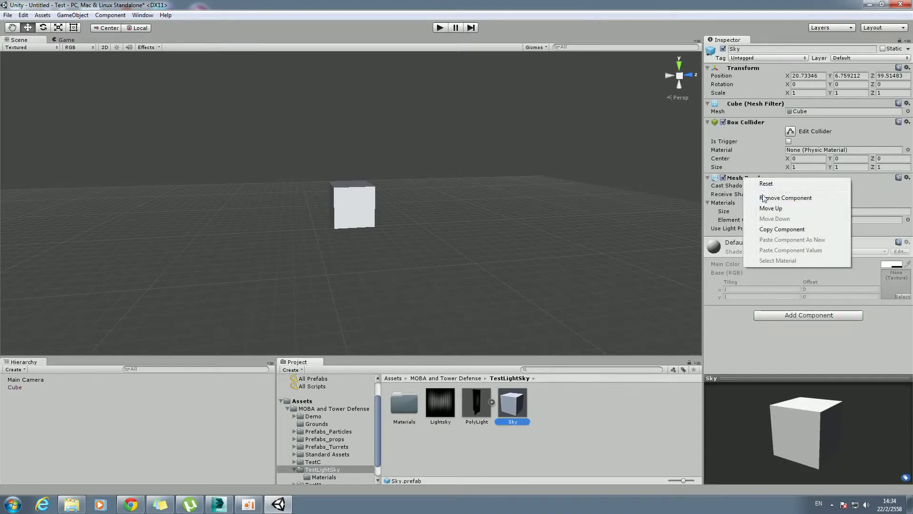
{"action": "left_click", "coordinate": [766, 198]}
{"action": "right_click", "coordinate": [736, 125]}
{"action": "left_click", "coordinate": [766, 142]}
{"action": "right_click", "coordinate": [740, 104]}
{"action": "left_click", "coordinate": [765, 122]}
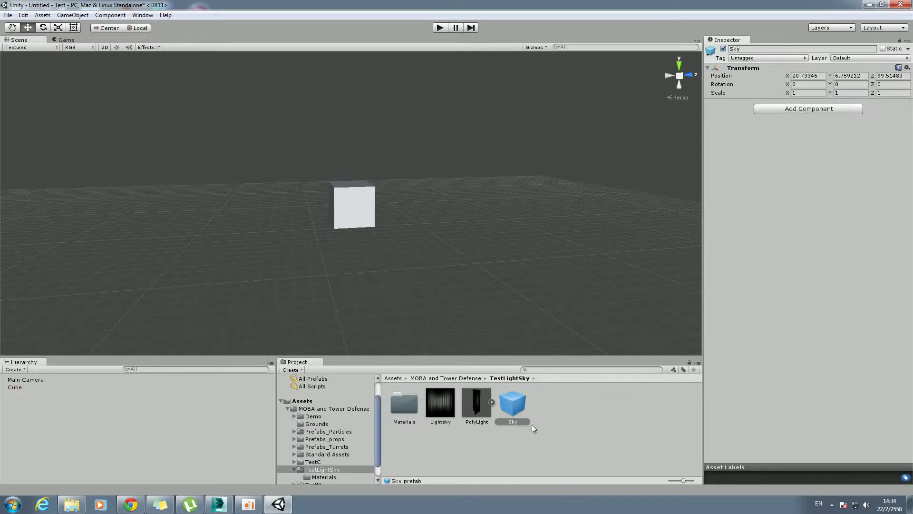
{"action": "left_click", "coordinate": [573, 427]}
{"action": "left_click", "coordinate": [522, 408]}
{"action": "left_click", "coordinate": [528, 438]}
{"action": "left_click", "coordinate": [517, 408]}
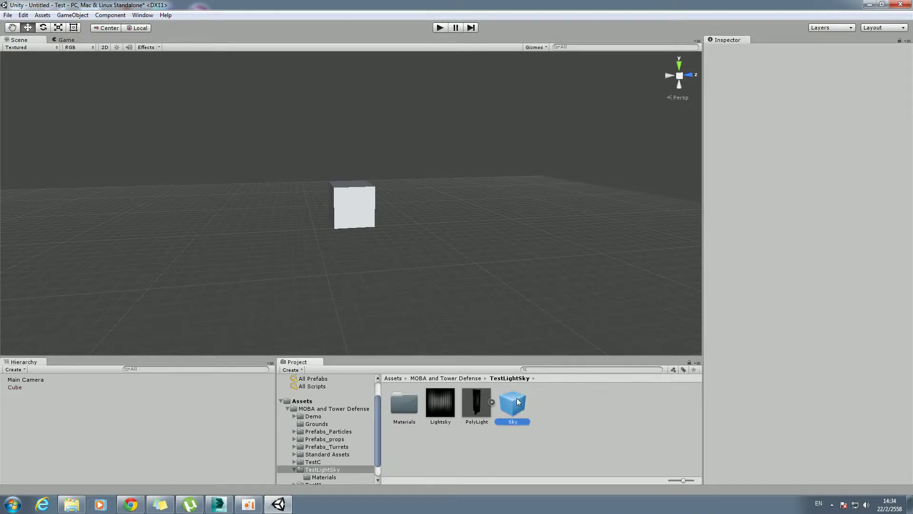
- Add a Particle System component to the Sky prefab
{"action": "left_click", "coordinate": [110, 14]}
{"action": "mouse_move", "coordinate": [116, 49]}
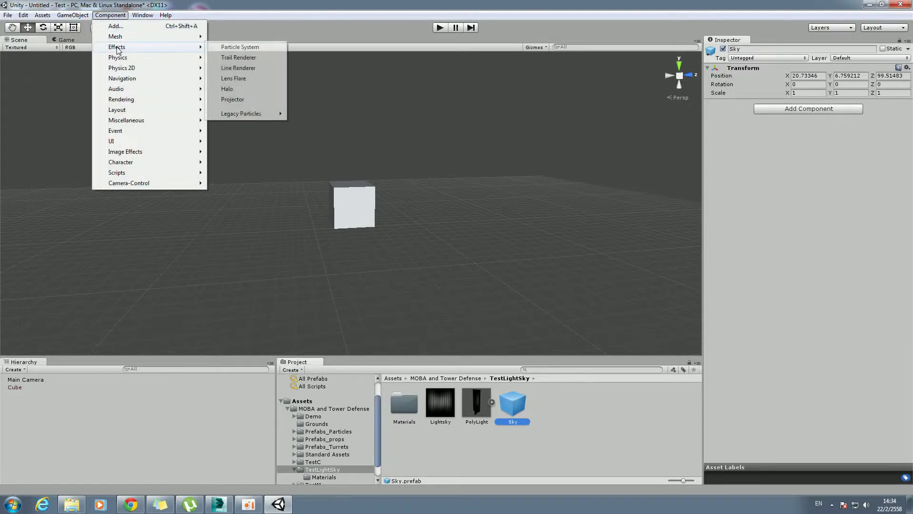
{"action": "left_click", "coordinate": [227, 50]}
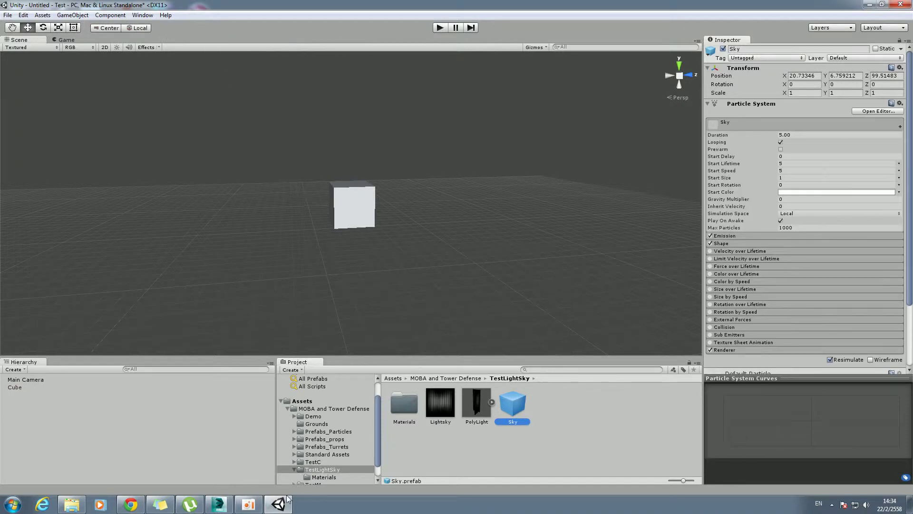
{"action": "left_click", "coordinate": [246, 507]}
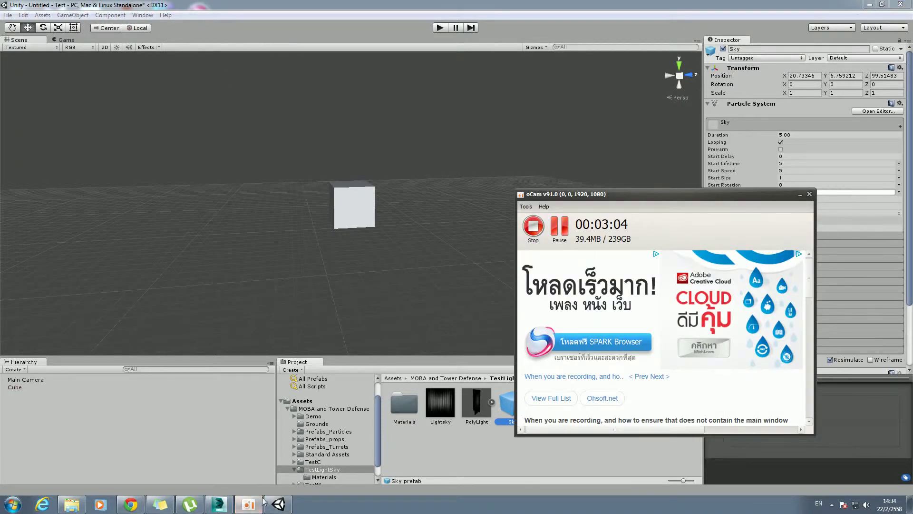
{"action": "left_click", "coordinate": [247, 506]}
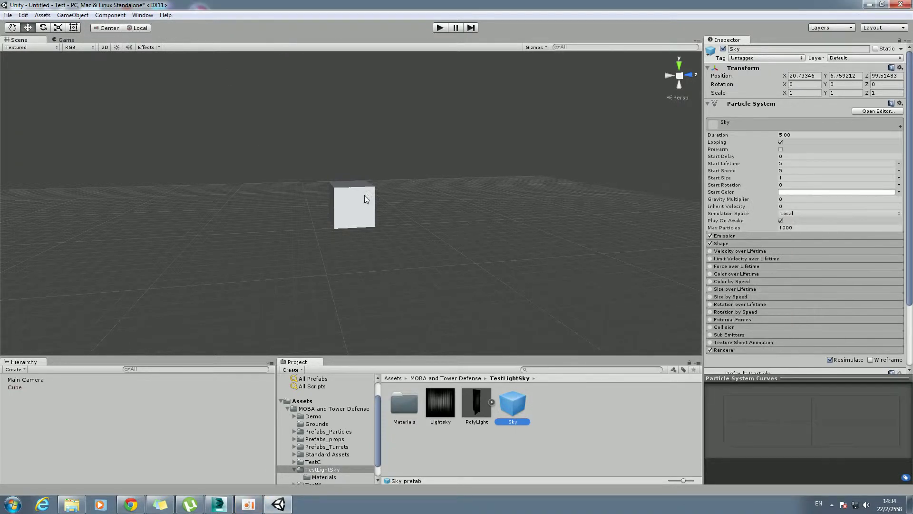
- Delete the placeholder cube and place the Sky prefab into the scene
{"action": "left_click", "coordinate": [364, 199]}
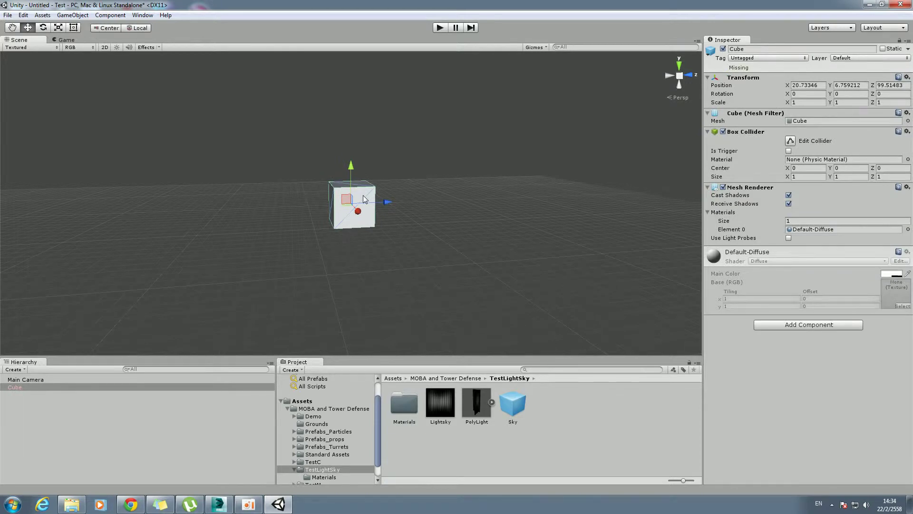
{"action": "key", "text": "Delete"}
{"action": "left_click", "coordinate": [515, 410]}
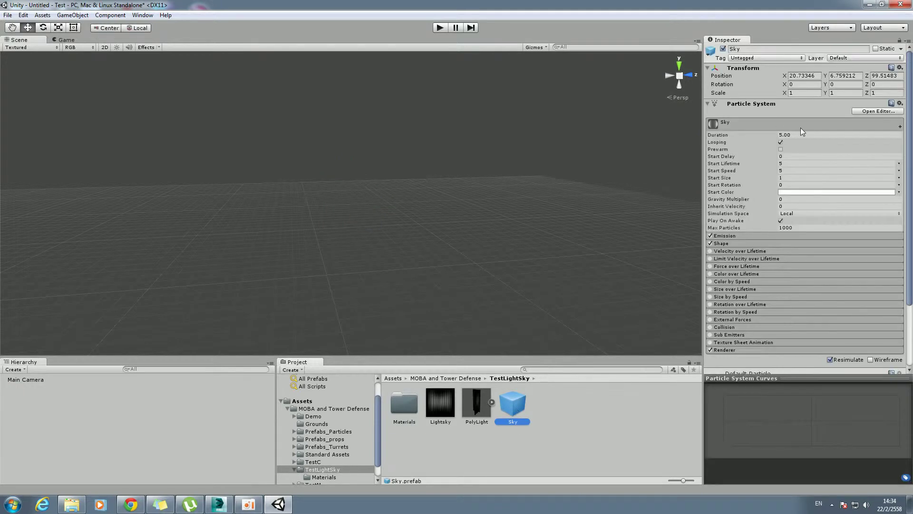
{"action": "mouse_move", "coordinate": [519, 404]}
{"action": "left_mouse_down"}
{"action": "mouse_move", "coordinate": [414, 243]}
{"action": "mouse_move", "coordinate": [524, 228]}
{"action": "left_mouse_up"}
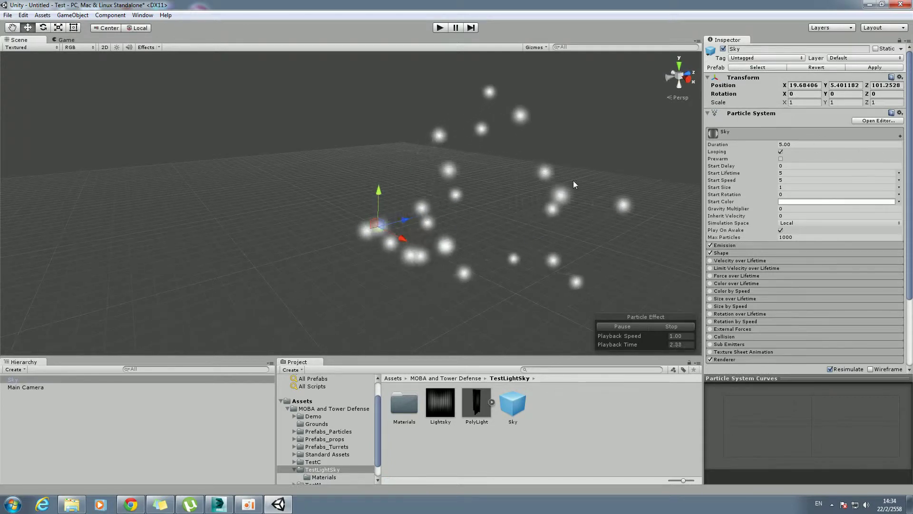
{"action": "left_click_drag", "start_coordinate": [461, 222], "coordinate": [434, 200], "text": "alt"}
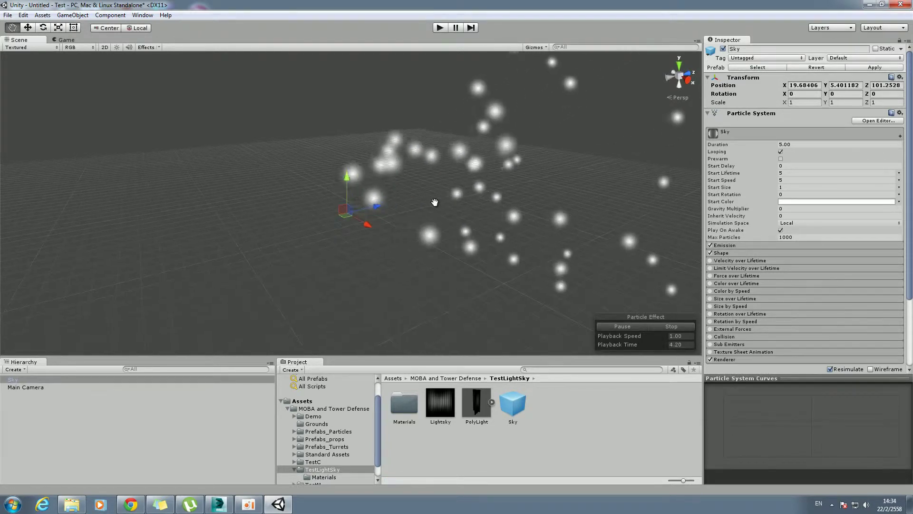
{"action": "left_click", "coordinate": [514, 401]}
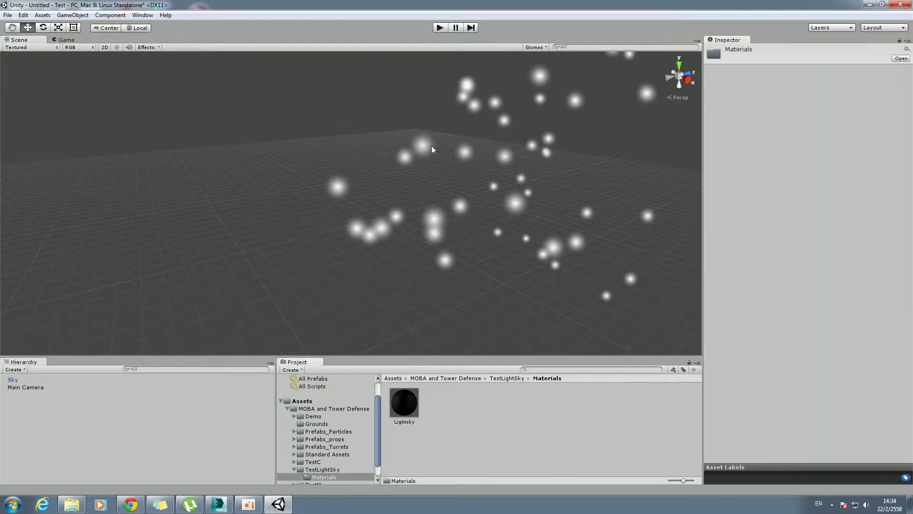
- Drag the Lightsky material onto the Sky particles and turn on Prewarm
{"action": "left_click", "coordinate": [404, 159]}
{"action": "mouse_move", "coordinate": [410, 410]}
{"action": "left_mouse_down"}
{"action": "mouse_move", "coordinate": [446, 234]}
{"action": "mouse_move", "coordinate": [433, 257]}
{"action": "mouse_move", "coordinate": [493, 232]}
{"action": "left_mouse_up"}
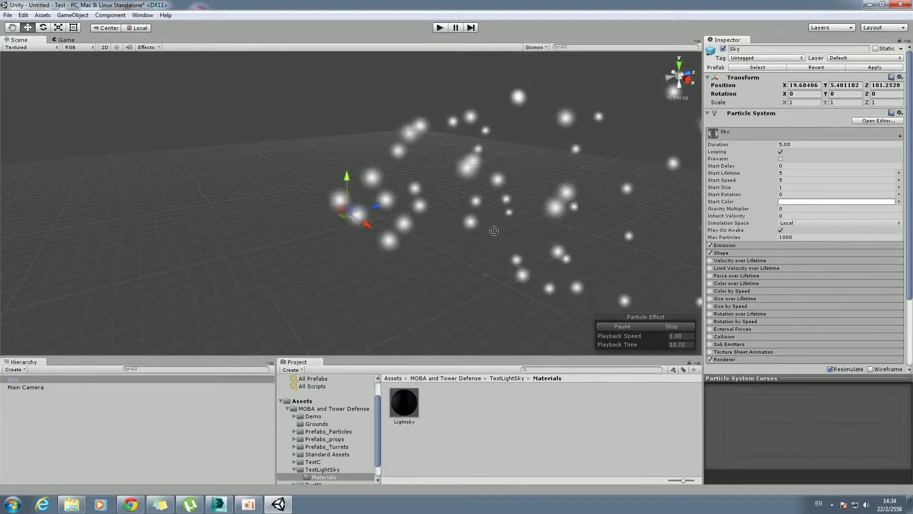
{"action": "left_click_drag", "start_coordinate": [494, 232], "coordinate": [481, 398]}
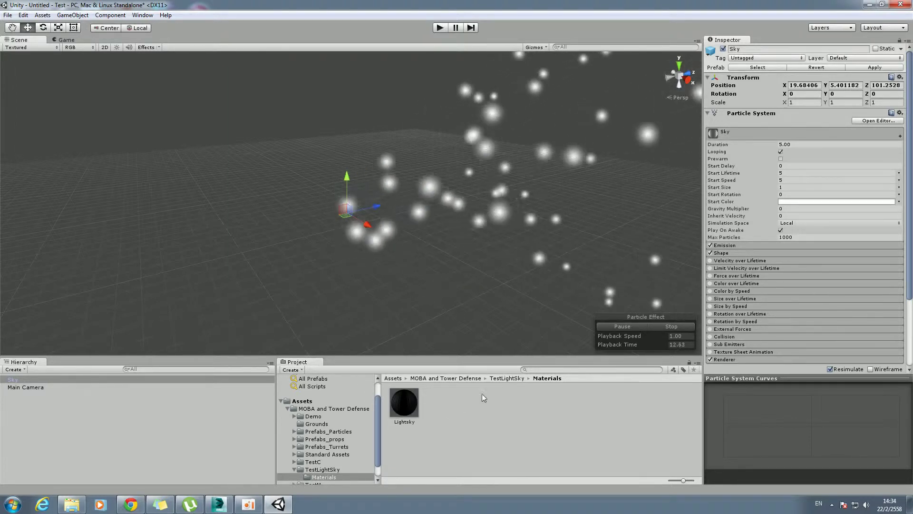
{"action": "left_click", "coordinate": [506, 378]}
{"action": "mouse_move", "coordinate": [480, 408]}
{"action": "left_mouse_down"}
{"action": "mouse_move", "coordinate": [421, 229]}
{"action": "mouse_move", "coordinate": [456, 335]}
{"action": "left_mouse_up"}
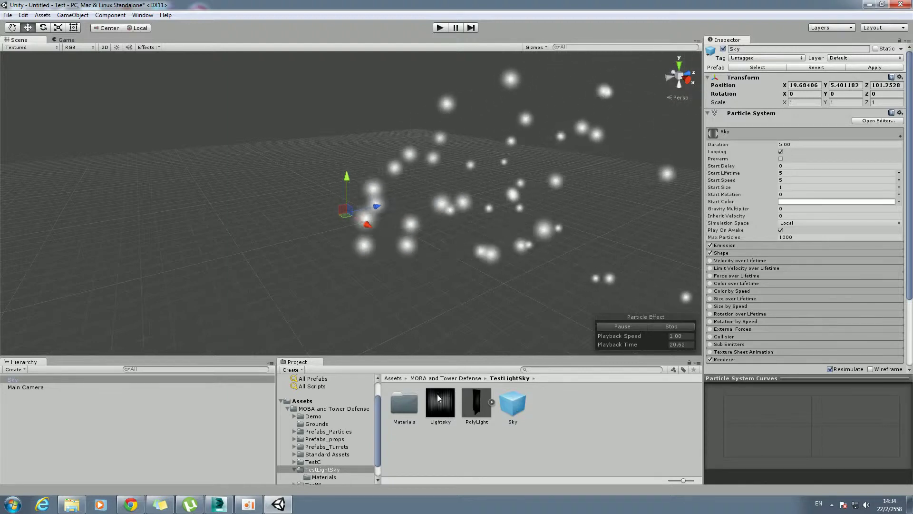
{"action": "left_click_drag", "start_coordinate": [501, 281], "coordinate": [519, 243], "text": "alt"}
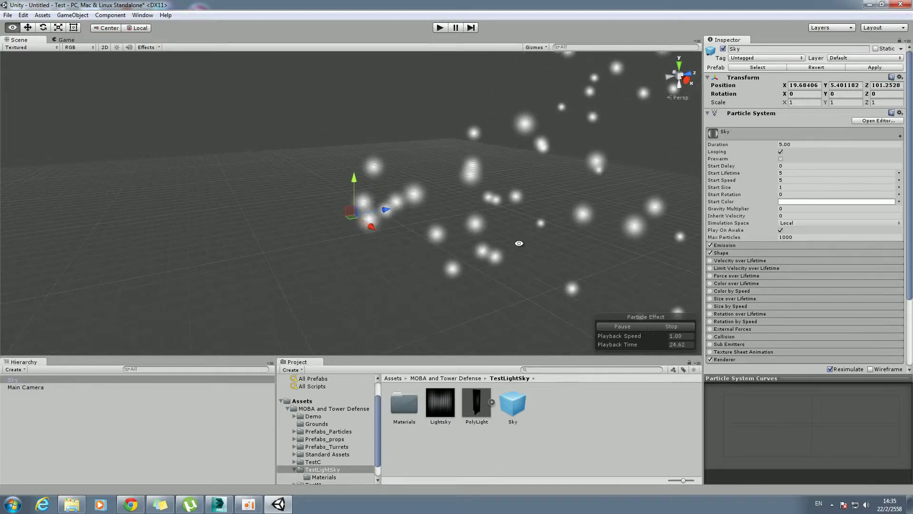
{"action": "left_click", "coordinate": [508, 405]}
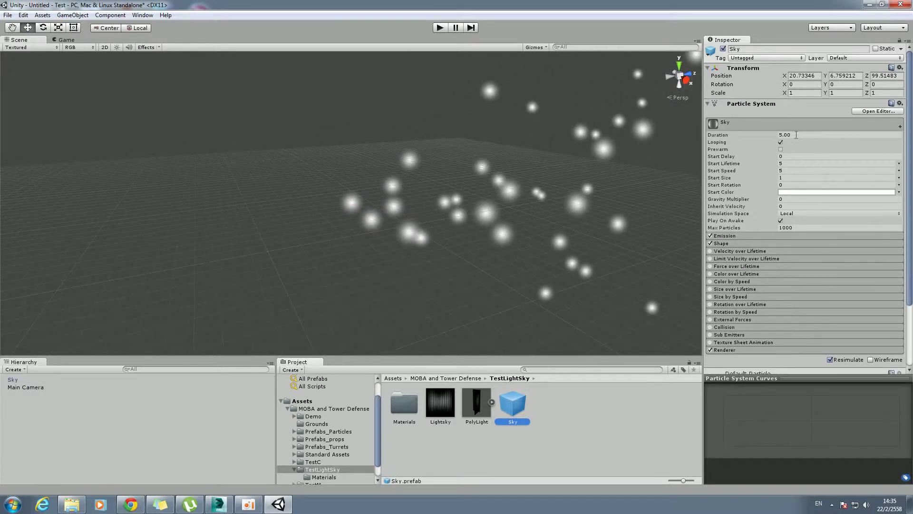
{"action": "left_click", "coordinate": [781, 149]}
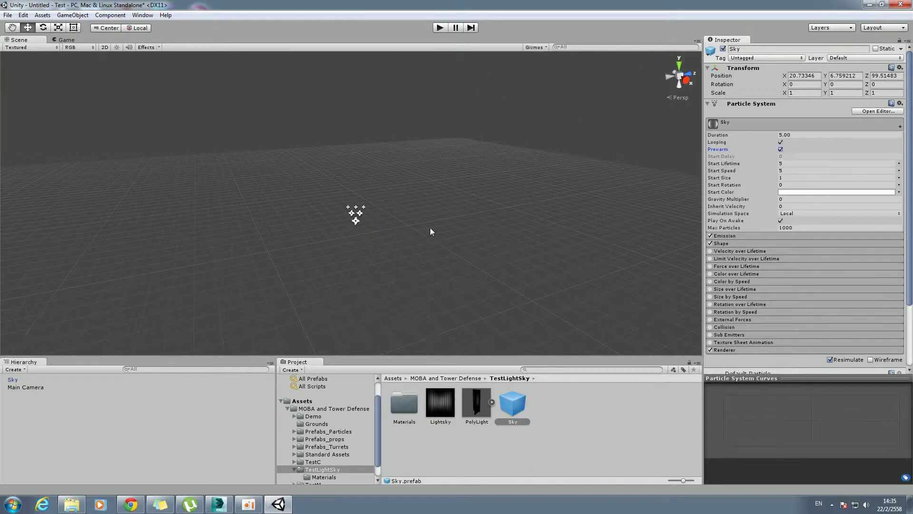
- Set the Sky particle system's Start Speed to 0
{"action": "left_click", "coordinate": [360, 216]}
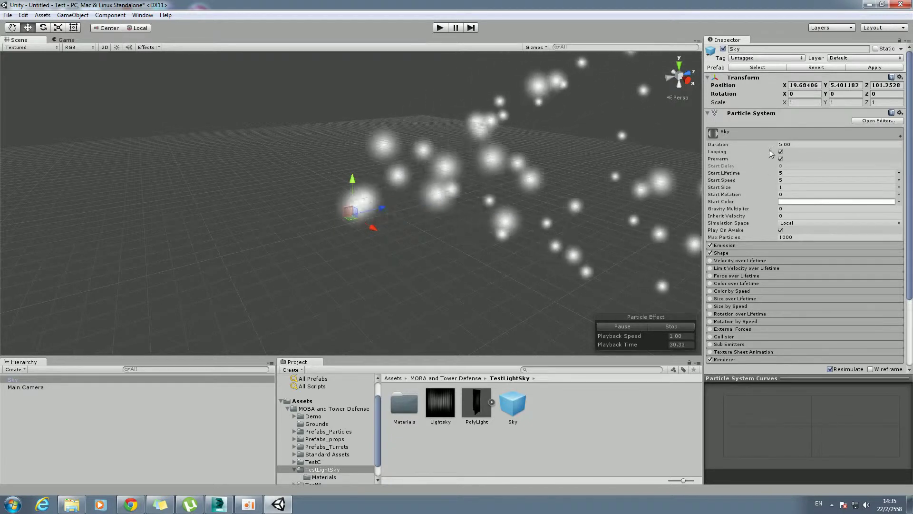
{"action": "left_click", "coordinate": [739, 180]}
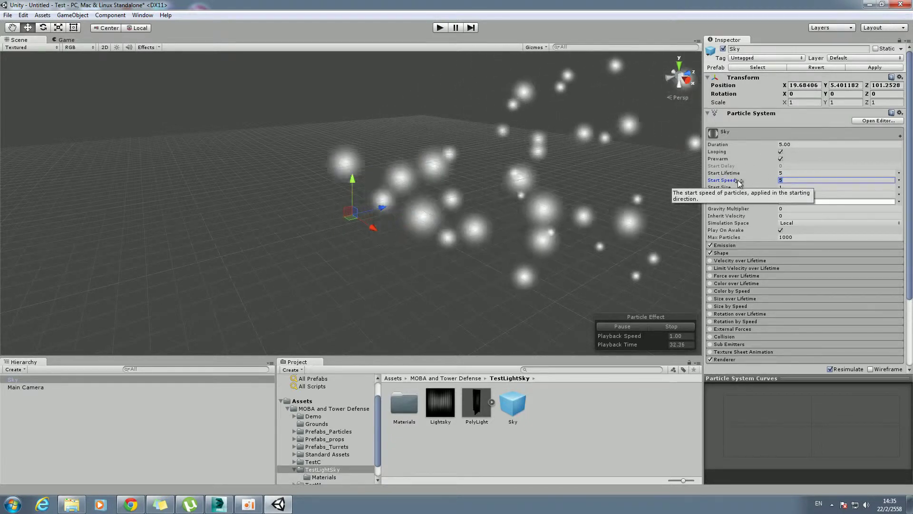
{"action": "type", "text": "0"}
{"action": "mouse_move", "coordinate": [484, 208]}
{"action": "left_mouse_down", "text": "alt"}
{"action": "mouse_move", "coordinate": [374, 217]}
{"action": "mouse_move", "coordinate": [432, 189]}
{"action": "left_mouse_up", "text": "alt"}
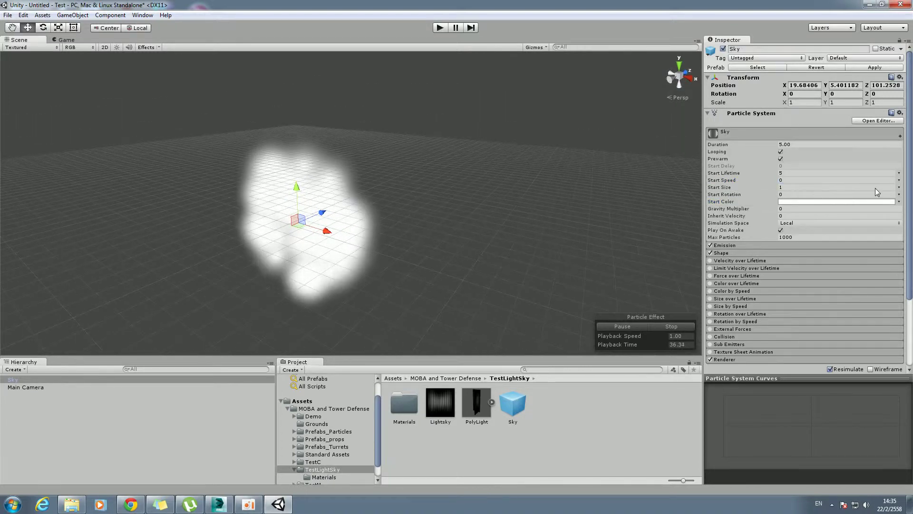
- Make Start Size Random Between Two Constants (0 to 1) and apply the Lightsky material
{"action": "left_click", "coordinate": [899, 188]}
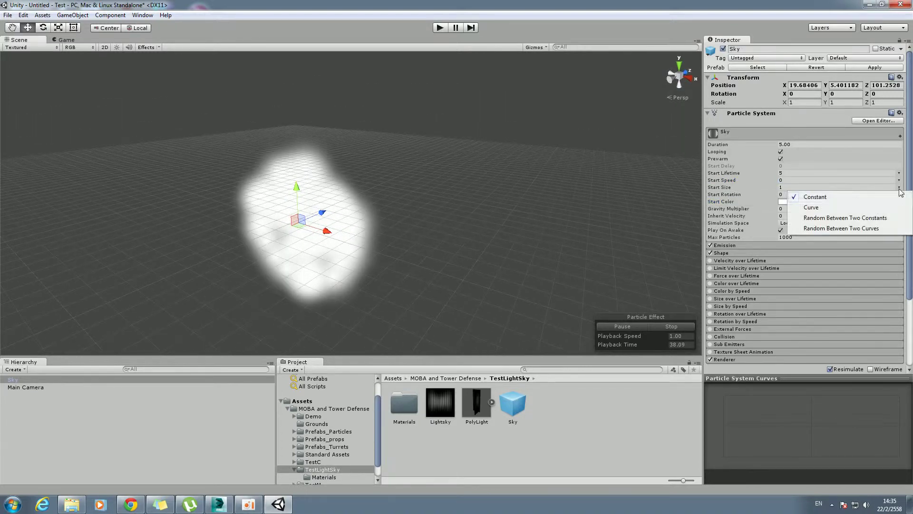
{"action": "left_click", "coordinate": [832, 218]}
{"action": "left_click_drag", "start_coordinate": [446, 224], "coordinate": [438, 189], "text": "alt"}
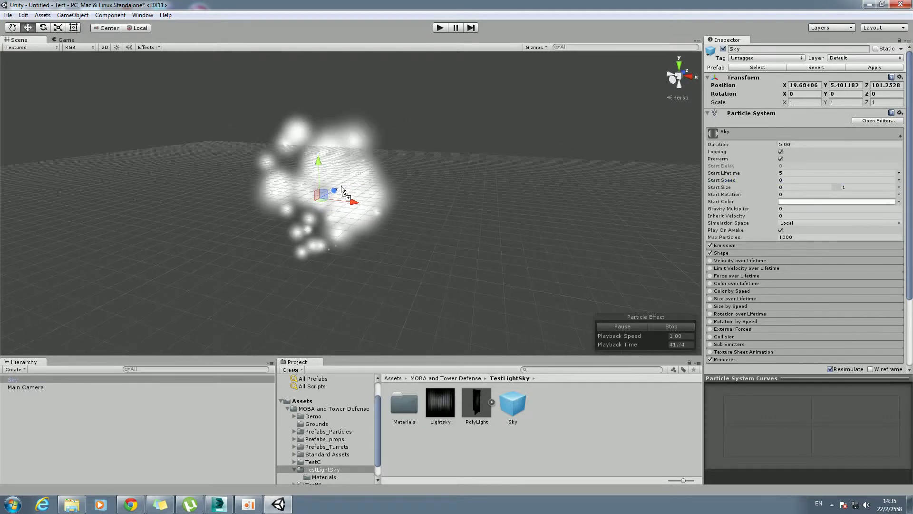
{"action": "mouse_move", "coordinate": [344, 190]}
{"action": "left_mouse_down", "text": "alt"}
{"action": "mouse_move", "coordinate": [562, 266]}
{"action": "mouse_move", "coordinate": [480, 192]}
{"action": "left_mouse_up", "text": "alt"}
- With Lightsky on the Sky particles, scroll to its material and open the Shader dropdown
{"action": "left_click_drag", "start_coordinate": [486, 269], "coordinate": [475, 237], "text": "alt"}
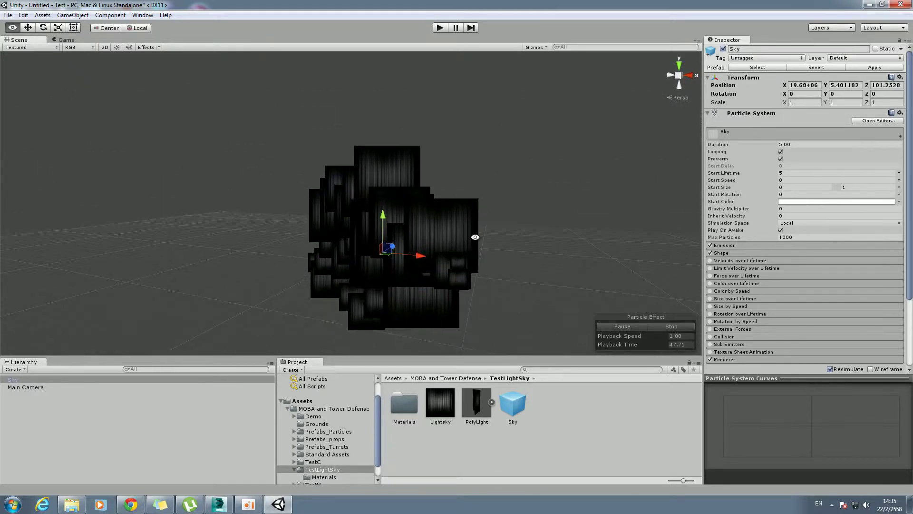
{"action": "left_click", "coordinate": [491, 402]}
{"action": "left_click", "coordinate": [491, 403]}
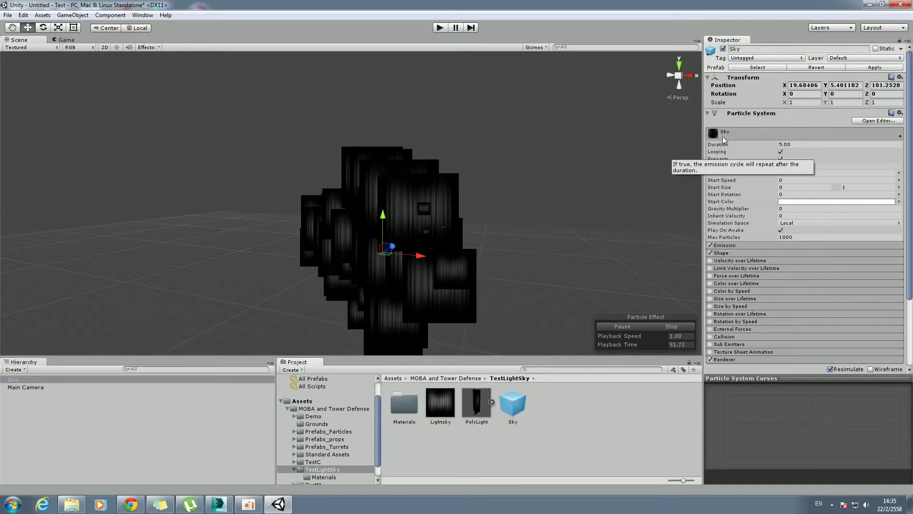
{"action": "key", "text": "Tab"}
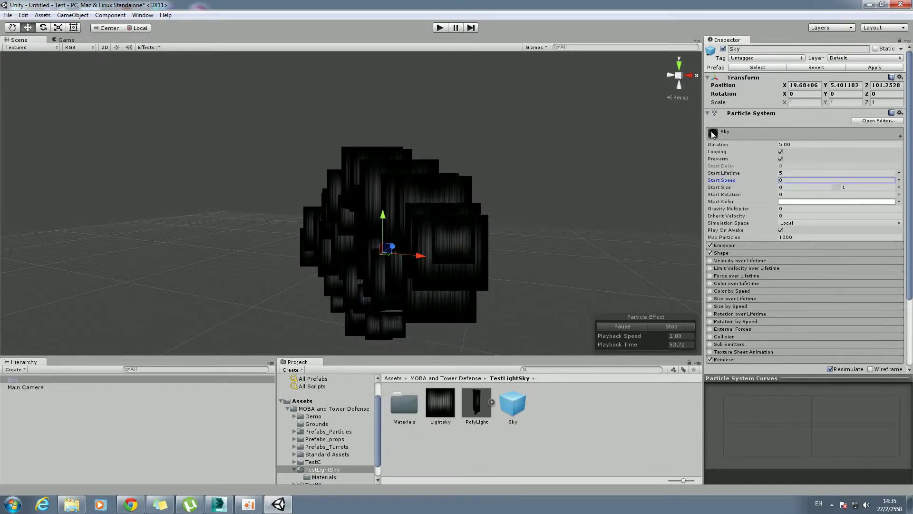
{"action": "left_click_drag", "start_coordinate": [909, 232], "coordinate": [910, 310]}
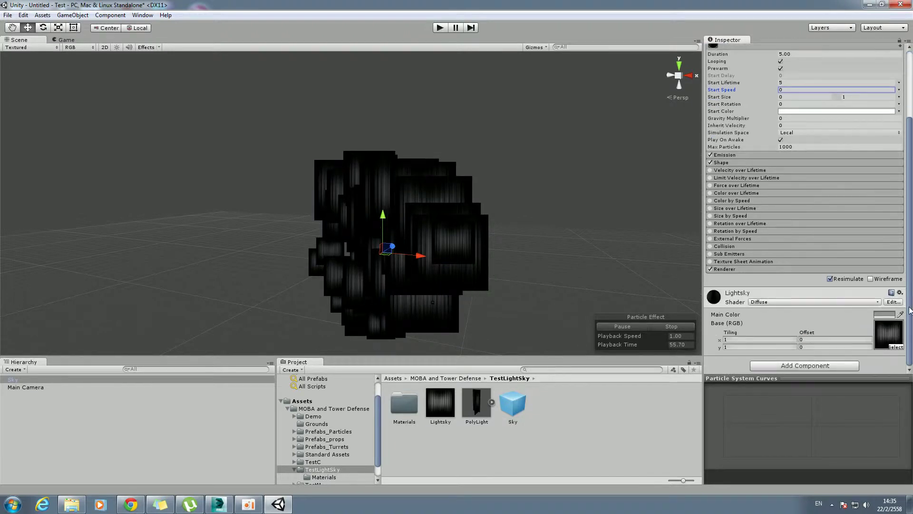
{"action": "left_click", "coordinate": [781, 300]}
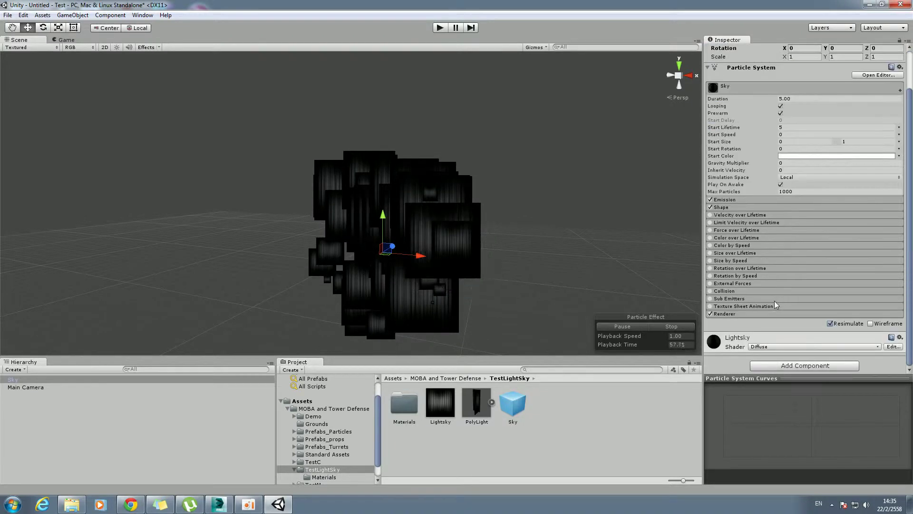
{"action": "left_click", "coordinate": [851, 346]}
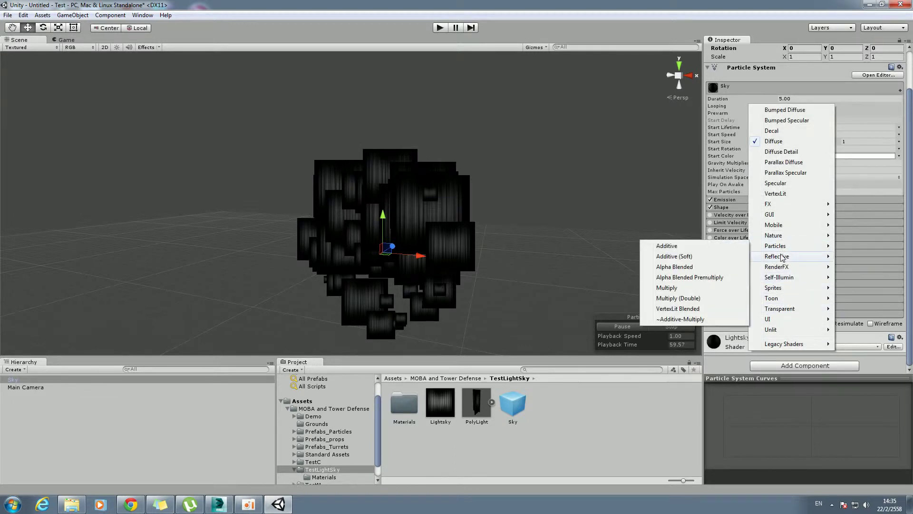
- Switch Lightsky to the Particles/Additive shader and set Start Size to 1.87
{"action": "mouse_move", "coordinate": [780, 257]}
{"action": "left_click", "coordinate": [706, 247]}
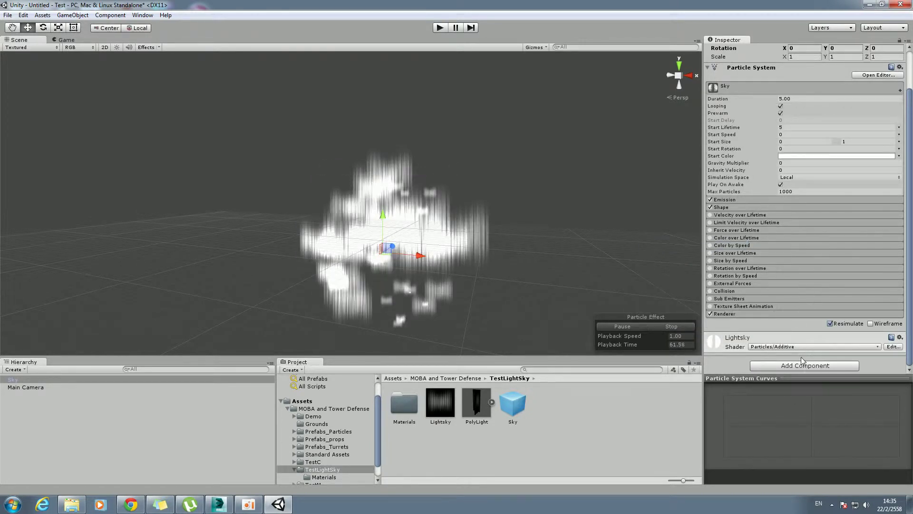
{"action": "left_click_drag", "start_coordinate": [460, 225], "coordinate": [474, 255], "text": "alt"}
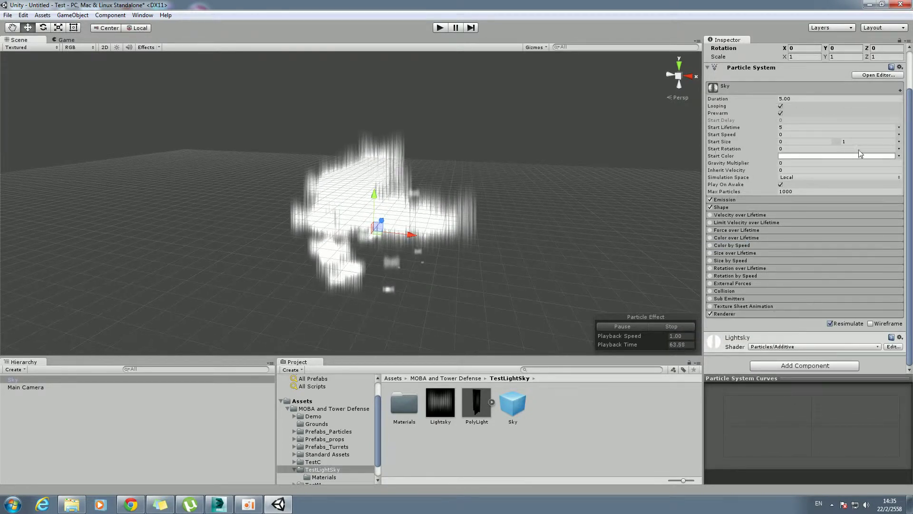
{"action": "left_click", "coordinate": [806, 142]}
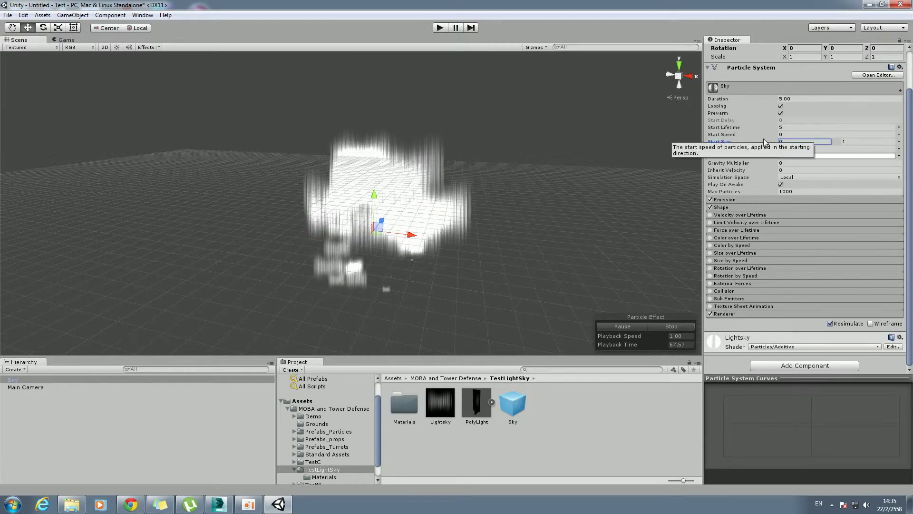
{"action": "left_click_drag", "start_coordinate": [774, 141], "coordinate": [806, 147]}
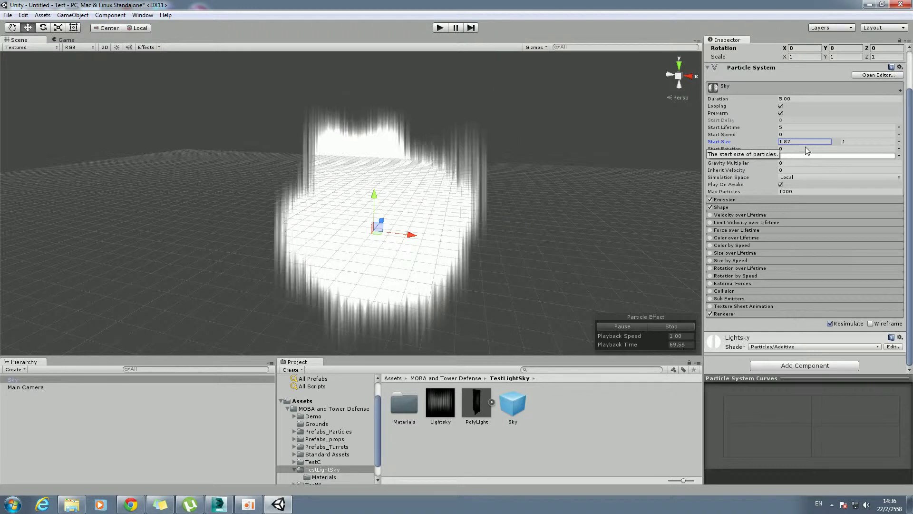
- Tilt the Sky particle system to about -31.17 on the X rotation
{"action": "scroll", "coordinate": [803, 93], "scroll_direction": "up", "scroll_amount": 3}
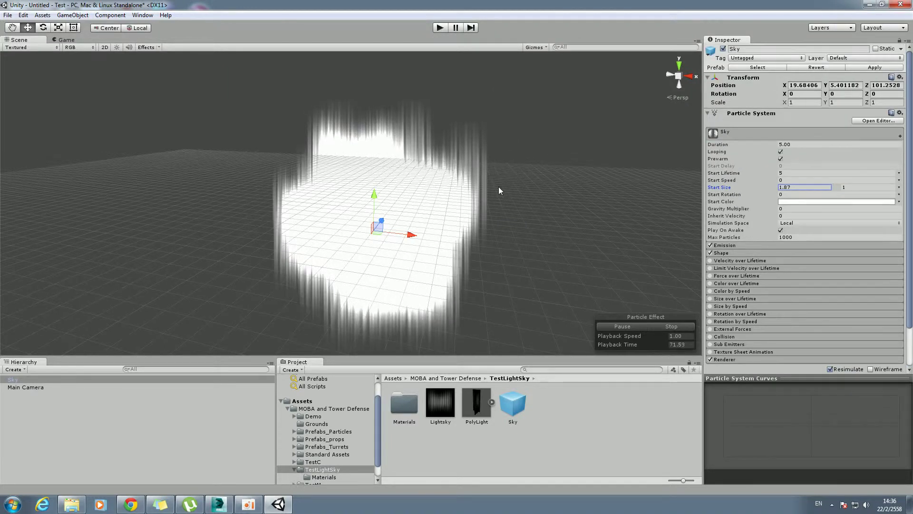
{"action": "left_click_drag", "start_coordinate": [498, 190], "coordinate": [536, 199], "text": "alt"}
{"action": "mouse_move", "coordinate": [784, 93]}
{"action": "left_mouse_down"}
{"action": "mouse_move", "coordinate": [305, 189]}
{"action": "mouse_move", "coordinate": [329, 165]}
{"action": "mouse_move", "coordinate": [552, 173]}
{"action": "left_mouse_up"}
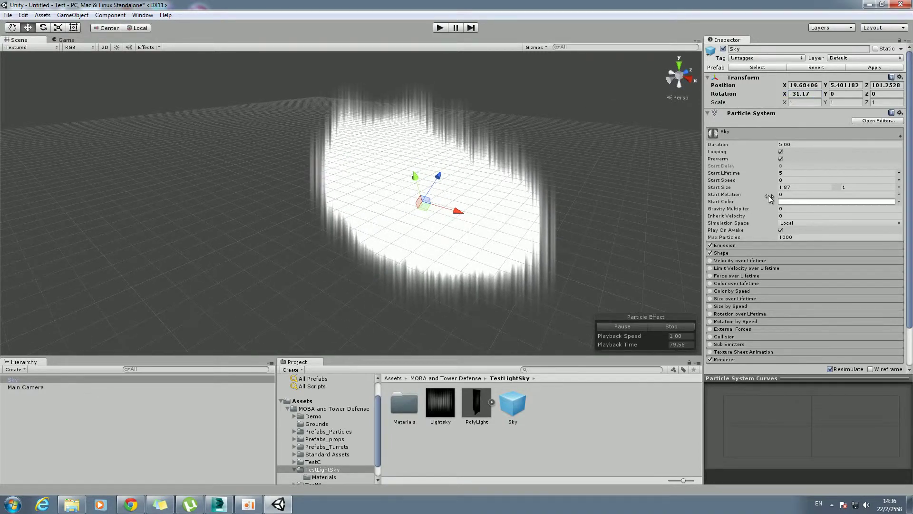
- Make Start Size random between two constants, 1.87 and 1.95
{"action": "left_click", "coordinate": [899, 187]}
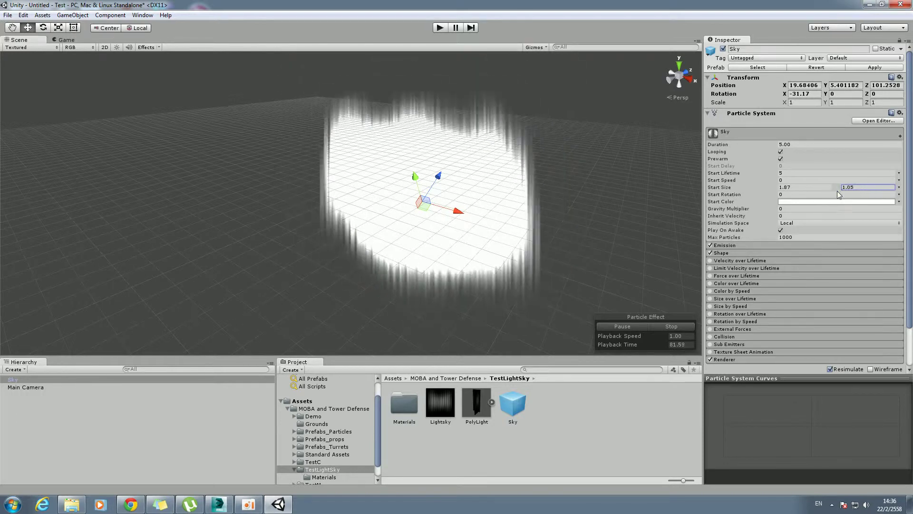
{"action": "left_click", "coordinate": [806, 198]}
{"action": "type", "text": "1.95"}
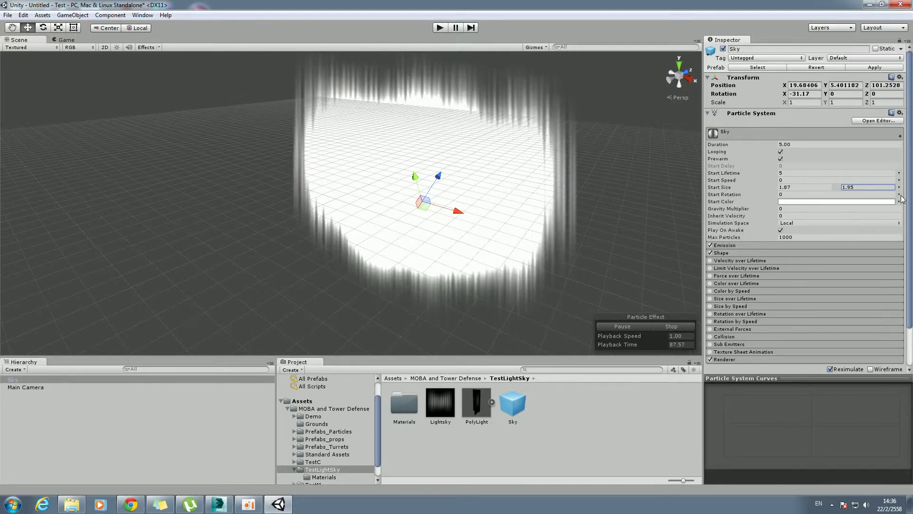
{"action": "left_click", "coordinate": [733, 244]}
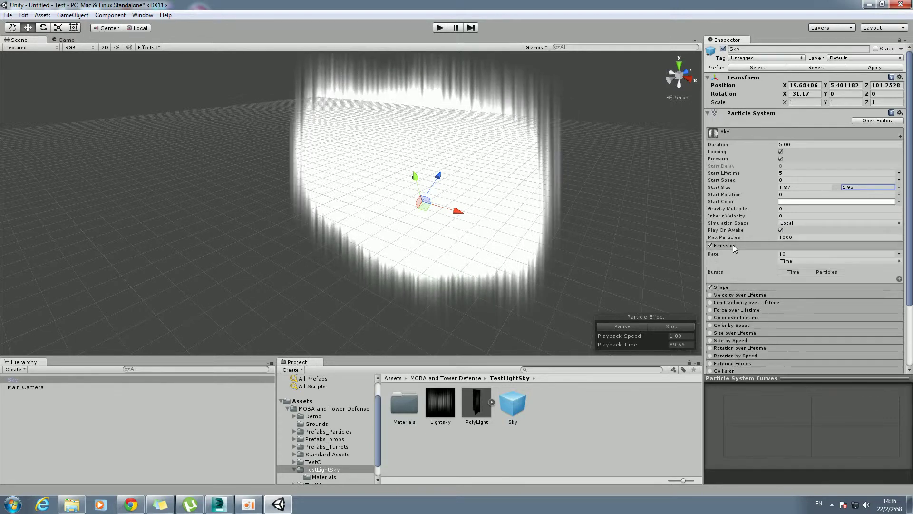
- Set the Emission rate over time to 1
{"action": "left_click", "coordinate": [787, 254]}
{"action": "key", "text": "BackSpace"}
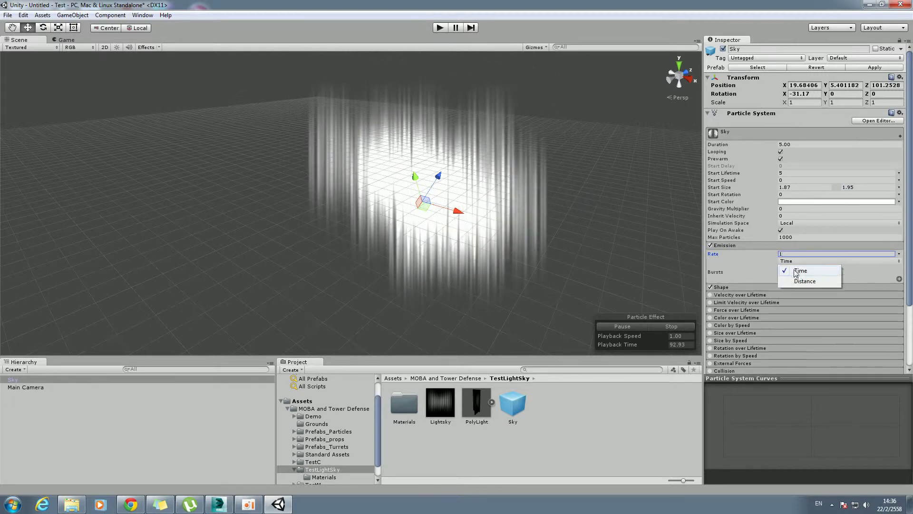
{"action": "left_click", "coordinate": [799, 271]}
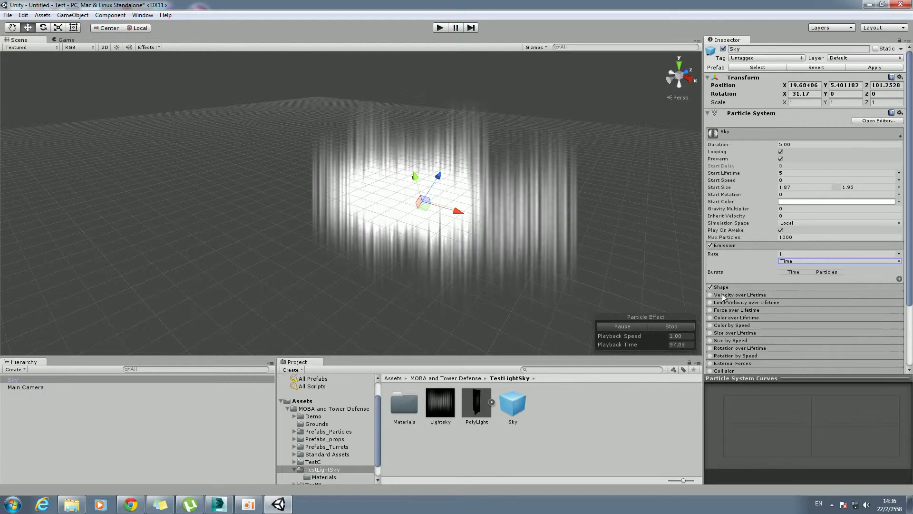
{"action": "left_click", "coordinate": [800, 246]}
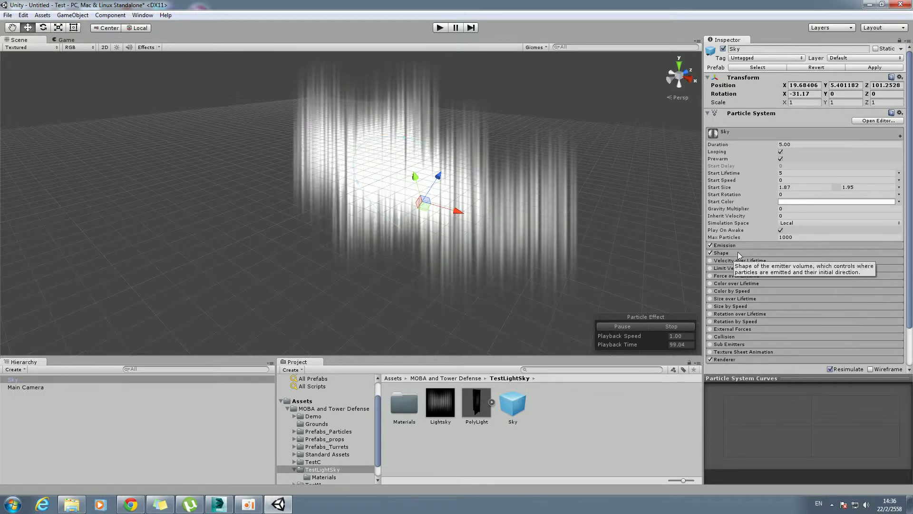
- Change the emitter Shape from Cone to Sphere
{"action": "left_click", "coordinate": [815, 252]}
{"action": "left_click", "coordinate": [797, 262]}
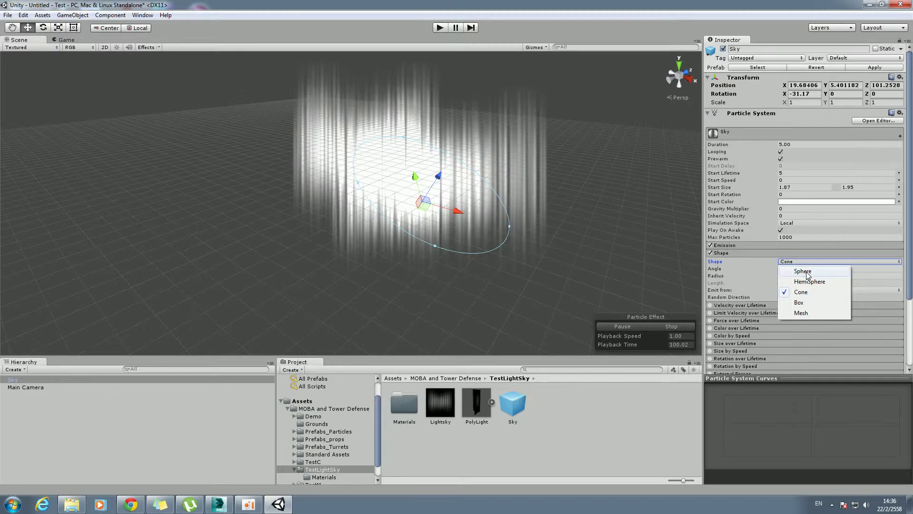
{"action": "left_click", "coordinate": [806, 272]}
{"action": "left_click_drag", "start_coordinate": [533, 234], "coordinate": [509, 203], "text": "alt"}
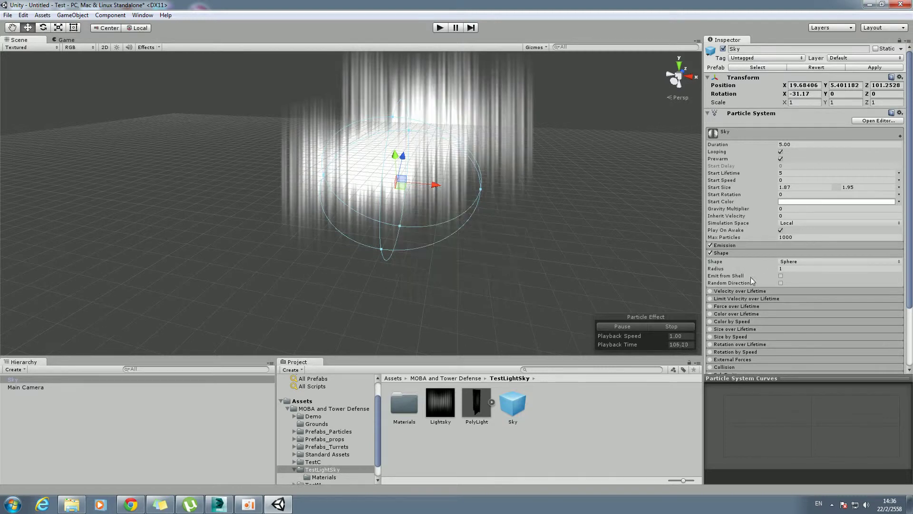
{"action": "left_click", "coordinate": [733, 252]}
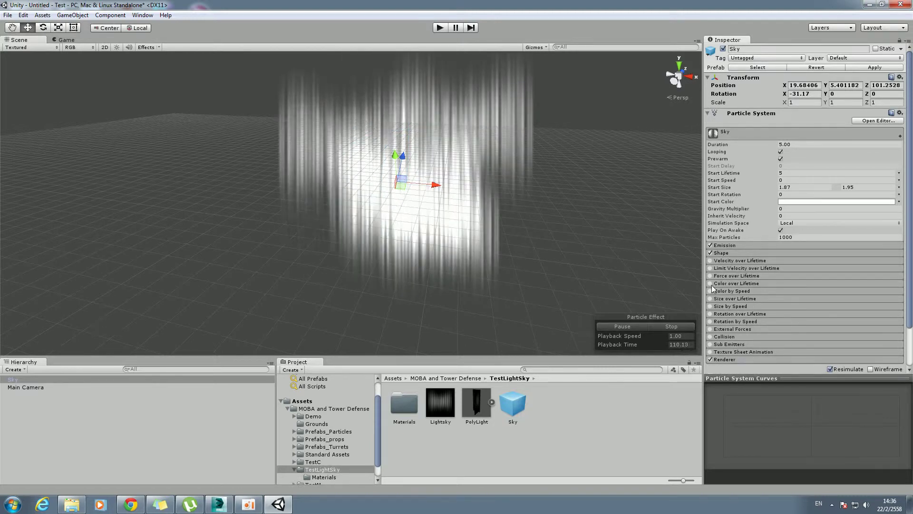
- Enable Color over Lifetime, make both gradient end keys black, and add a middle key
{"action": "left_click", "coordinate": [723, 282]}
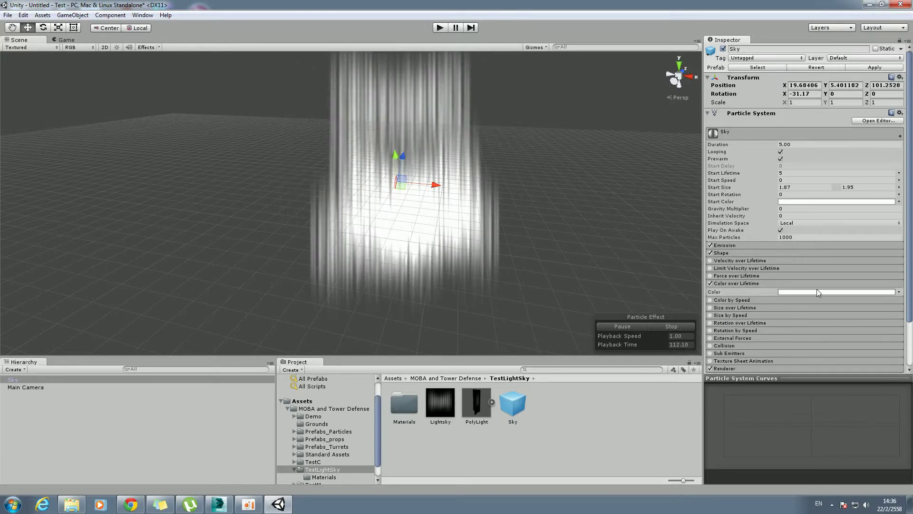
{"action": "left_click", "coordinate": [875, 292]}
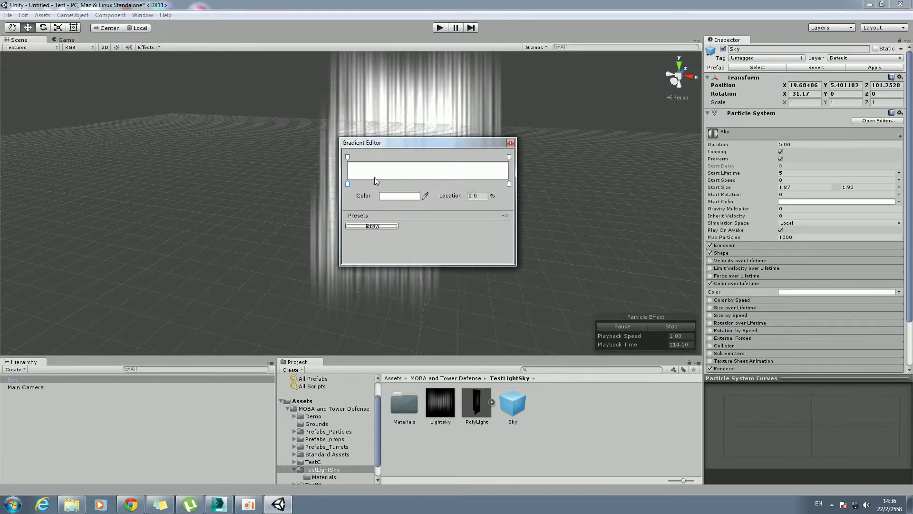
{"action": "double_click", "coordinate": [347, 184]}
{"action": "left_click_drag", "start_coordinate": [253, 167], "coordinate": [225, 185]}
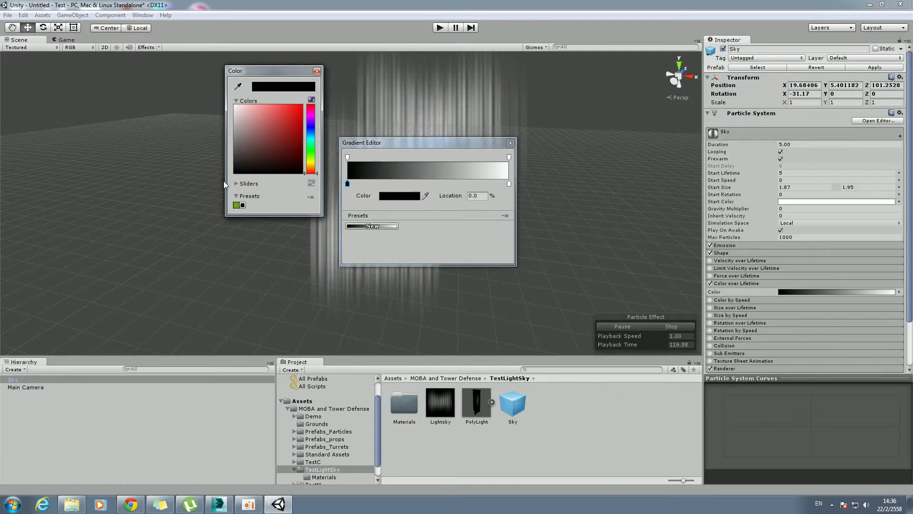
{"action": "left_click_drag", "start_coordinate": [509, 183], "coordinate": [424, 183]}
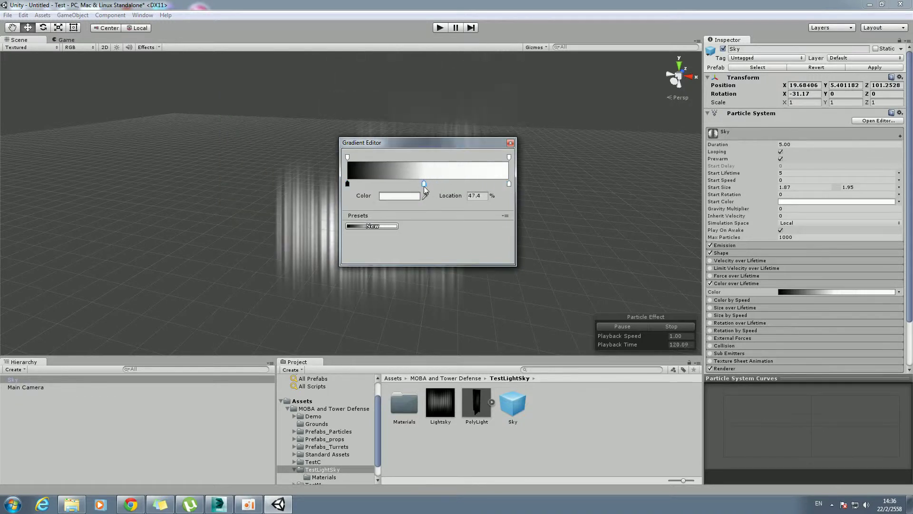
{"action": "double_click", "coordinate": [510, 184]}
{"action": "left_click_drag", "start_coordinate": [286, 162], "coordinate": [313, 180]}
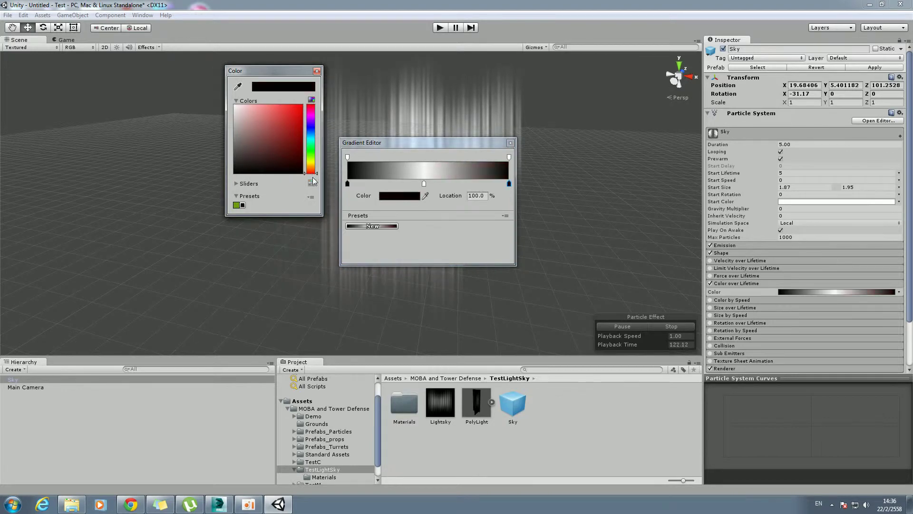
- Color the middle gradient key at 47.4% soft pink and close the gradient editor
{"action": "left_click", "coordinate": [424, 183]}
{"action": "double_click", "coordinate": [424, 184]}
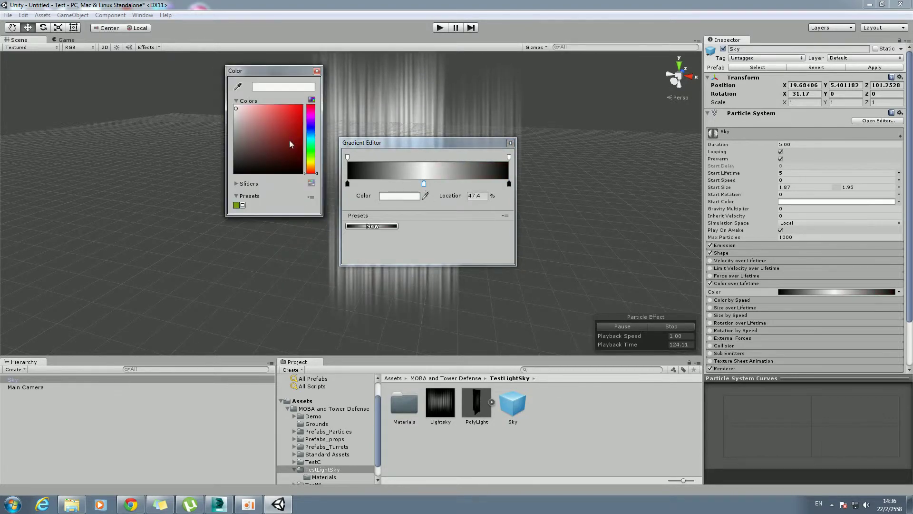
{"action": "left_click", "coordinate": [275, 116]}
{"action": "left_click_drag", "start_coordinate": [273, 115], "coordinate": [259, 109]}
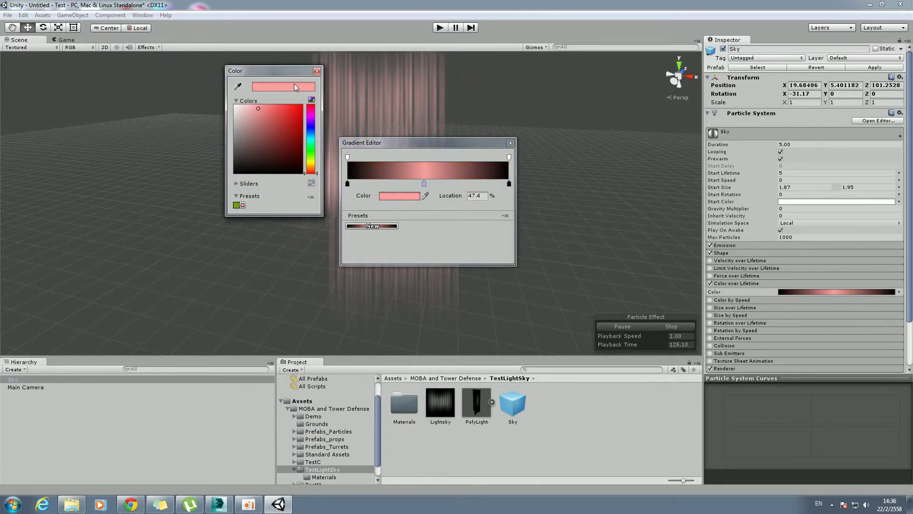
{"action": "left_click", "coordinate": [316, 72]}
{"action": "left_click", "coordinate": [511, 143]}
{"action": "mouse_move", "coordinate": [570, 179]}
{"action": "left_mouse_down", "text": "alt"}
{"action": "mouse_move", "coordinate": [465, 192]}
{"action": "mouse_move", "coordinate": [491, 229]}
{"action": "mouse_move", "coordinate": [554, 216]}
{"action": "left_mouse_up", "text": "alt"}
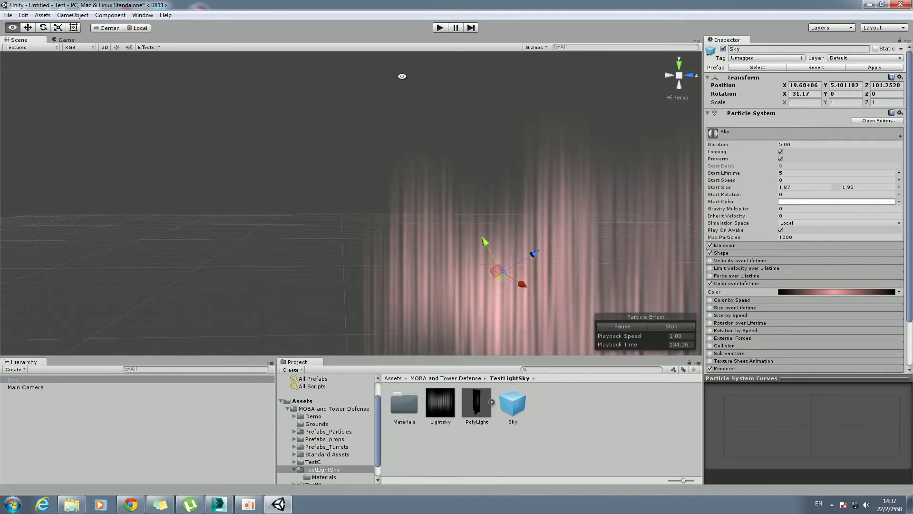
- Set the Renderer's Render Mode to Mesh with the Cube mesh, and expand the PolyLight asset
{"action": "key", "text": "f"}
{"action": "left_click_drag", "start_coordinate": [436, 135], "coordinate": [561, 208], "text": "alt"}
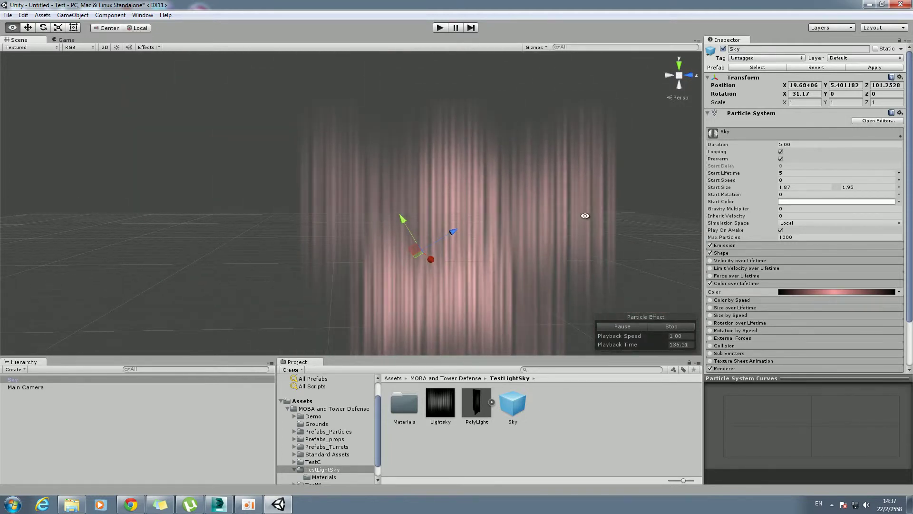
{"action": "left_click", "coordinate": [735, 283]}
{"action": "left_click", "coordinate": [724, 360]}
{"action": "scroll", "coordinate": [742, 343], "scroll_direction": "down", "scroll_amount": 4}
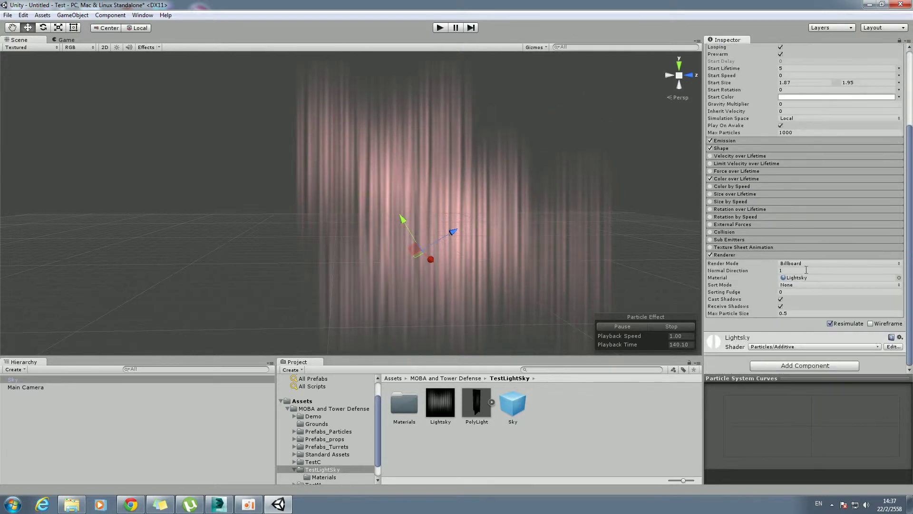
{"action": "left_click", "coordinate": [808, 264]}
{"action": "left_click", "coordinate": [801, 315]}
{"action": "mouse_move", "coordinate": [533, 209]}
{"action": "left_mouse_down", "text": "alt"}
{"action": "mouse_move", "coordinate": [546, 219]}
{"action": "mouse_move", "coordinate": [476, 207]}
{"action": "mouse_move", "coordinate": [499, 202]}
{"action": "left_mouse_up", "text": "alt"}
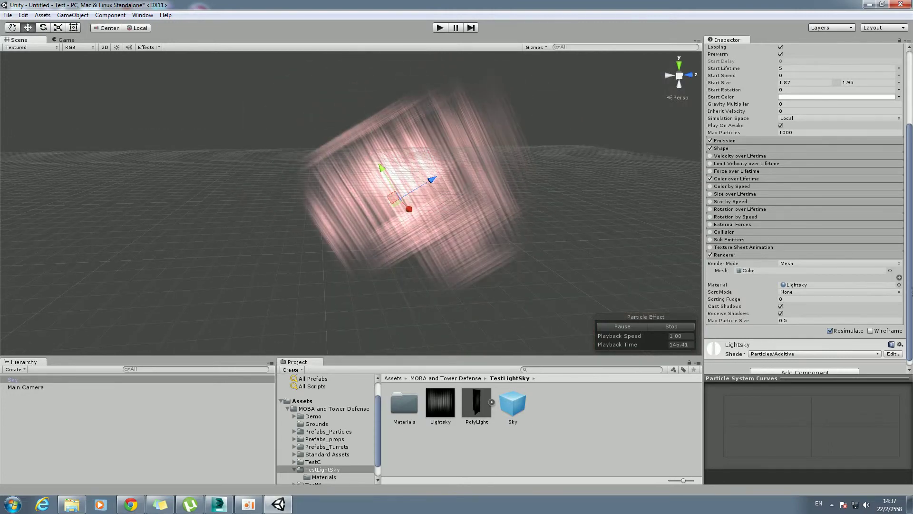
{"action": "left_click", "coordinate": [492, 402]}
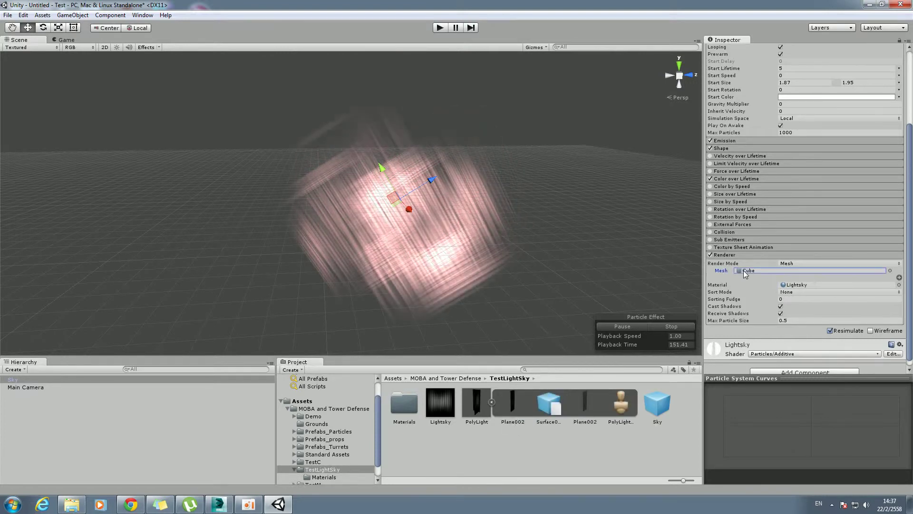
- Search 'plane002' in the Renderer's mesh picker and assign the Plane002 mesh from PolyLight
{"action": "left_click", "coordinate": [868, 270]}
{"action": "left_click", "coordinate": [890, 270]}
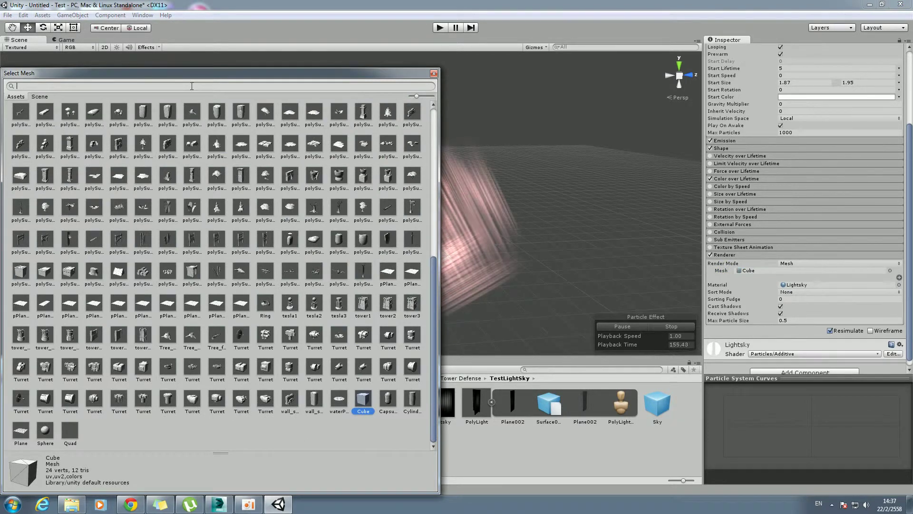
{"action": "type", "text": "pl"}
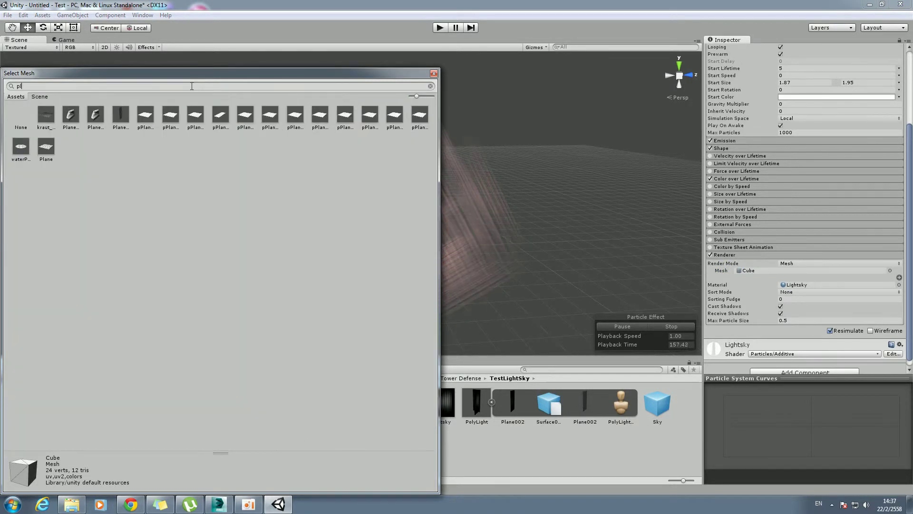
{"action": "type", "text": "ane"}
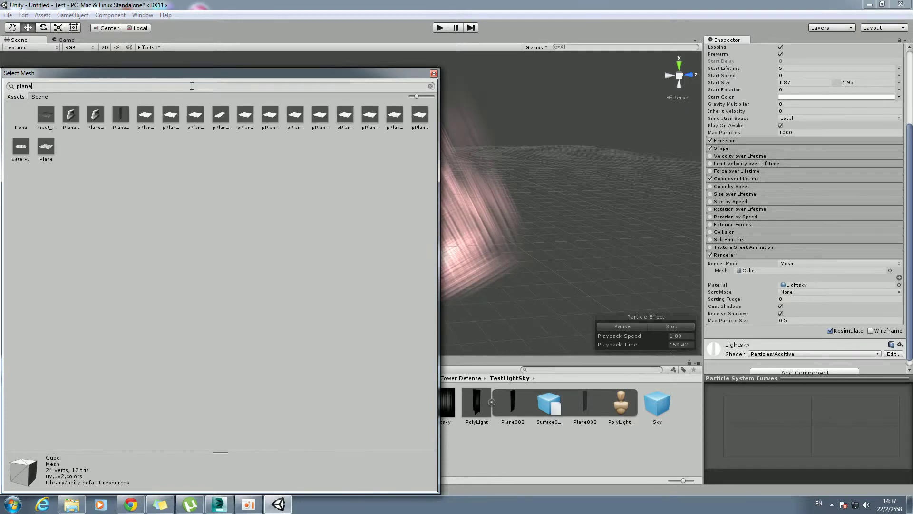
{"action": "type", "text": "002"}
{"action": "left_click", "coordinate": [68, 116]}
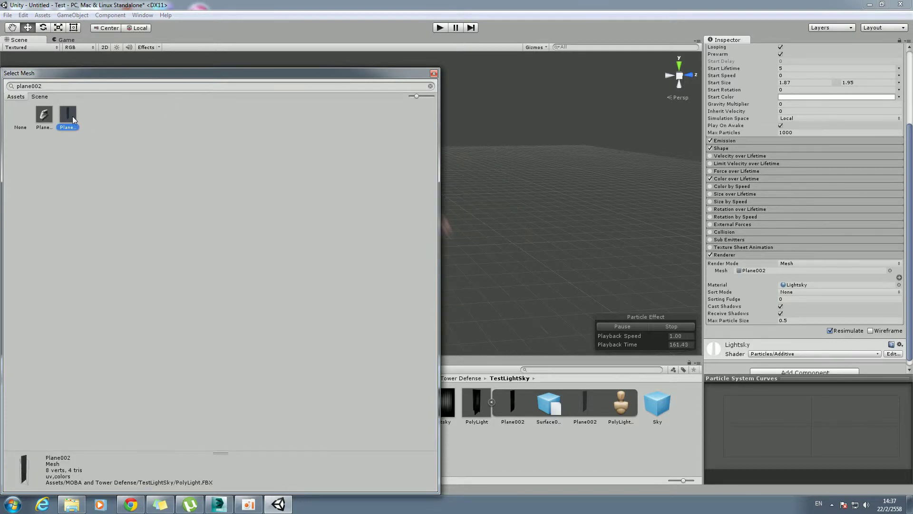
{"action": "double_click", "coordinate": [67, 116]}
{"action": "left_click_drag", "start_coordinate": [386, 195], "coordinate": [450, 197], "text": "alt"}
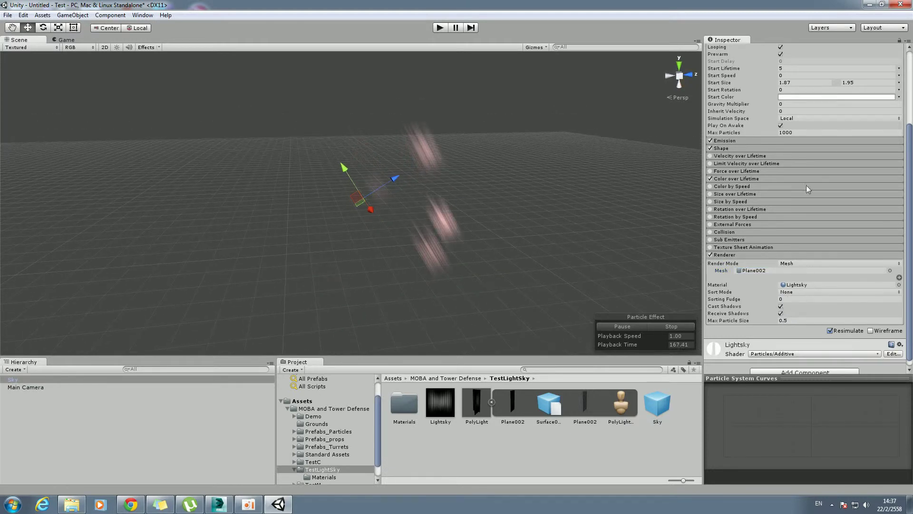
{"action": "scroll", "coordinate": [894, 176], "scroll_direction": "up", "scroll_amount": 3}
{"action": "scroll", "coordinate": [853, 144], "scroll_direction": "up", "scroll_amount": 3}
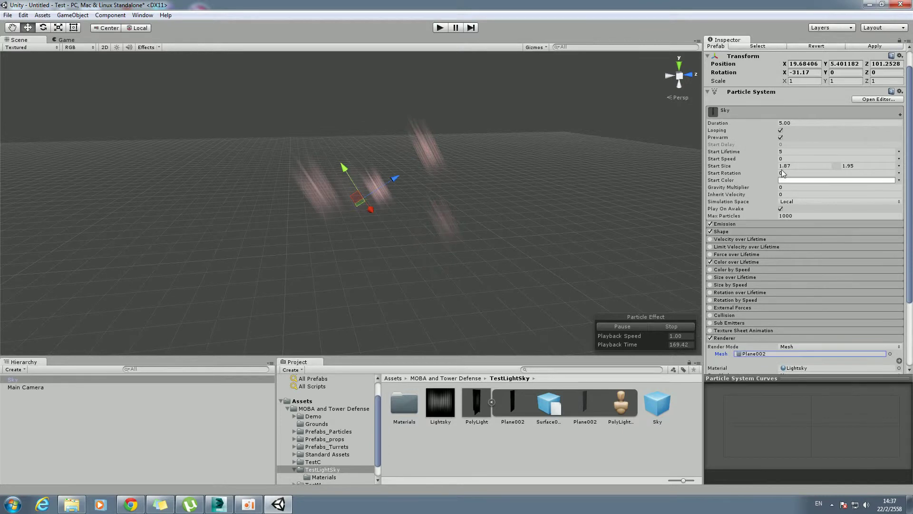
- Raise the random Start Size range to 10.36 minimum and 11.76 maximum
{"action": "left_click_drag", "start_coordinate": [794, 172], "coordinate": [1, 176]}
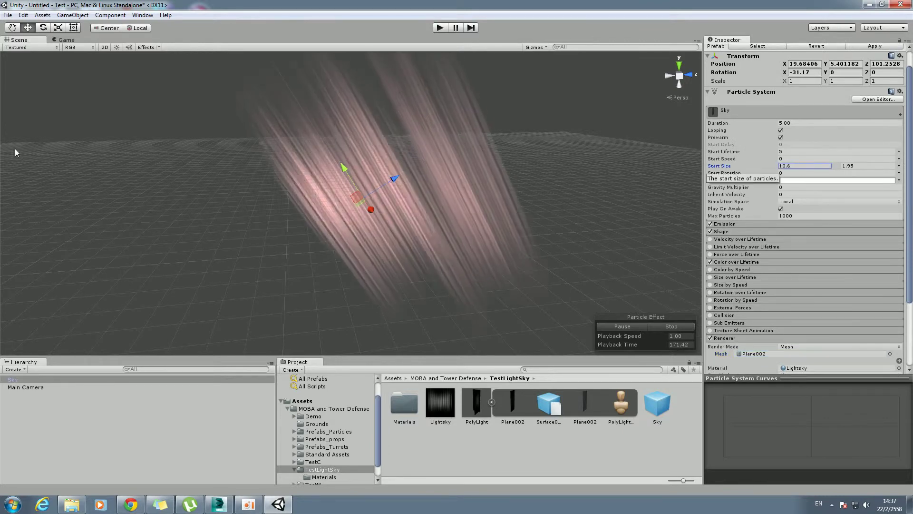
{"action": "mouse_move", "coordinate": [849, 166]}
{"action": "left_mouse_down"}
{"action": "mouse_move", "coordinate": [12, 171]}
{"action": "mouse_move", "coordinate": [35, 158]}
{"action": "mouse_move", "coordinate": [319, 214]}
{"action": "mouse_move", "coordinate": [338, 228]}
{"action": "left_mouse_up"}
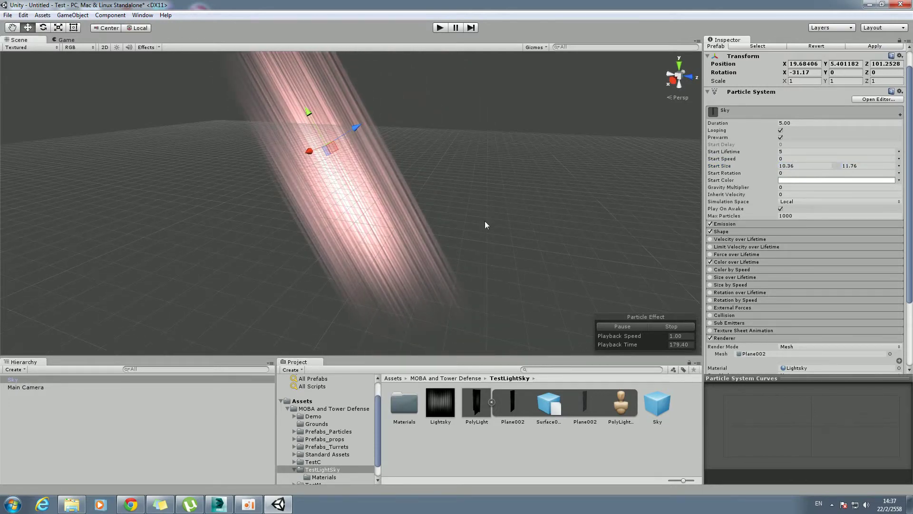
- Set Start Color to a dark greyish pink and Start Lifetime to 5.48
{"action": "left_click", "coordinate": [809, 180]}
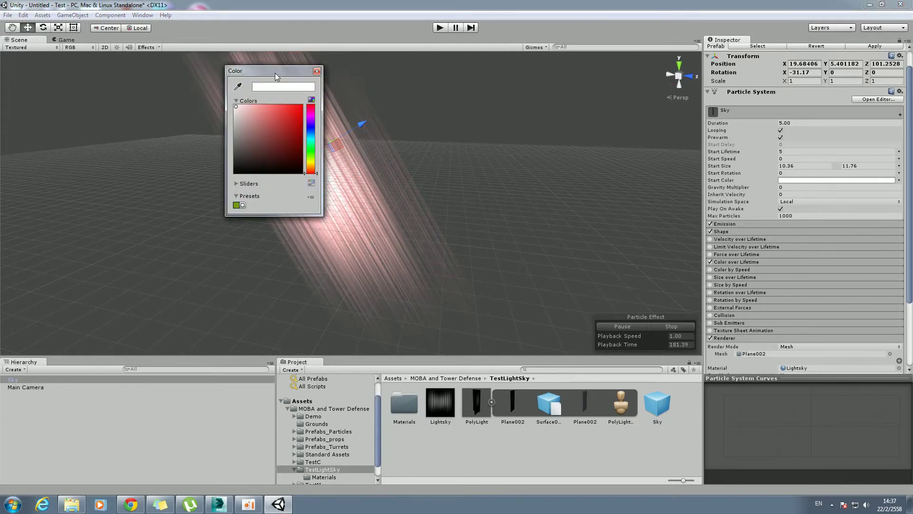
{"action": "left_click_drag", "start_coordinate": [275, 77], "coordinate": [648, 150]}
{"action": "mouse_move", "coordinate": [624, 188]}
{"action": "left_mouse_down"}
{"action": "mouse_move", "coordinate": [612, 221]}
{"action": "mouse_move", "coordinate": [615, 242]}
{"action": "mouse_move", "coordinate": [620, 208]}
{"action": "mouse_move", "coordinate": [610, 182]}
{"action": "left_mouse_up"}
{"action": "left_click_drag", "start_coordinate": [616, 190], "coordinate": [625, 210]}
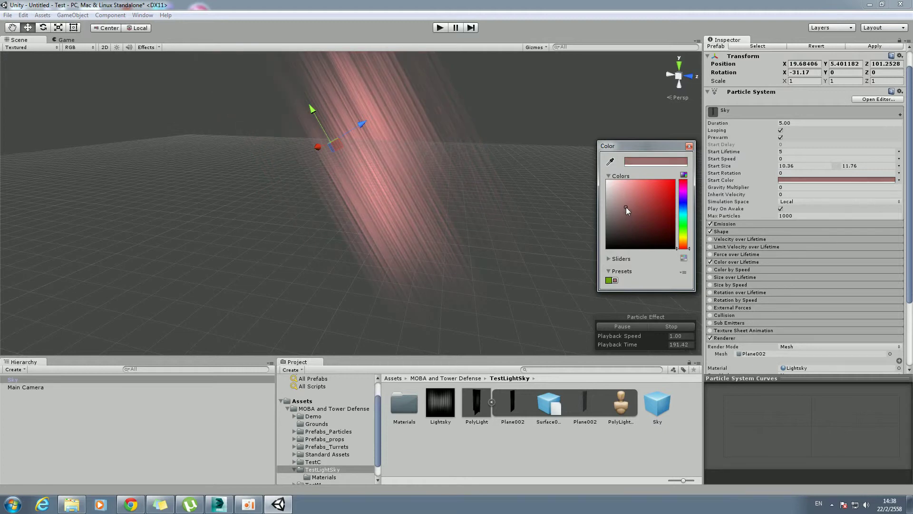
{"action": "left_click", "coordinate": [437, 199], "text": "alt"}
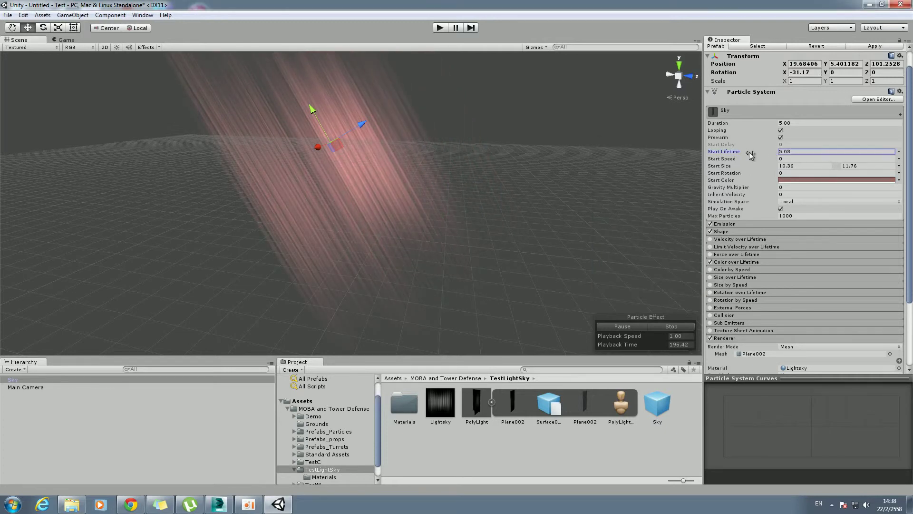
{"action": "left_click_drag", "start_coordinate": [748, 155], "coordinate": [753, 164]}
{"action": "mouse_move", "coordinate": [495, 162]}
{"action": "left_mouse_down", "text": "alt"}
{"action": "mouse_move", "coordinate": [525, 160]}
{"action": "mouse_move", "coordinate": [481, 151]}
{"action": "mouse_move", "coordinate": [501, 197]}
{"action": "mouse_move", "coordinate": [403, 196]}
{"action": "mouse_move", "coordinate": [336, 214]}
{"action": "mouse_move", "coordinate": [450, 175]}
{"action": "mouse_move", "coordinate": [415, 179]}
{"action": "mouse_move", "coordinate": [479, 171]}
{"action": "mouse_move", "coordinate": [471, 163]}
{"action": "mouse_move", "coordinate": [440, 169]}
{"action": "mouse_move", "coordinate": [453, 176]}
{"action": "mouse_move", "coordinate": [445, 208]}
{"action": "mouse_move", "coordinate": [489, 177]}
{"action": "mouse_move", "coordinate": [493, 196]}
{"action": "left_mouse_up", "text": "alt"}
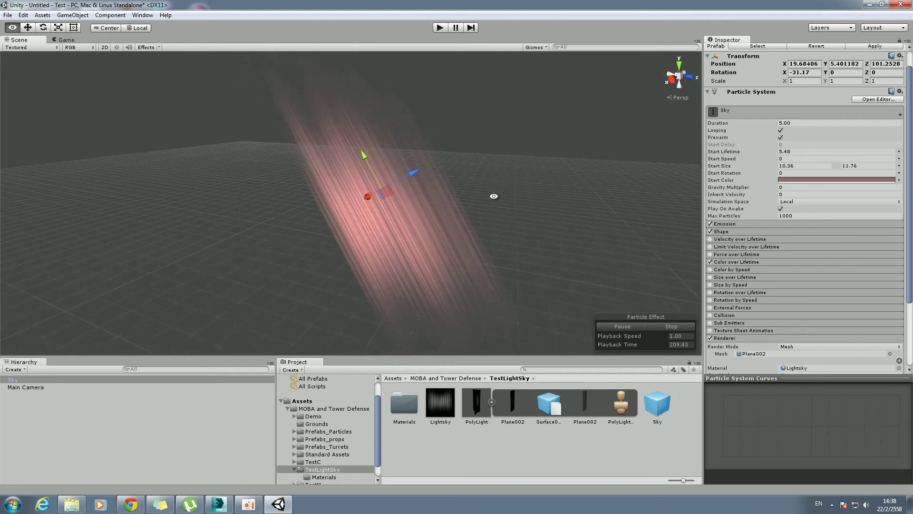